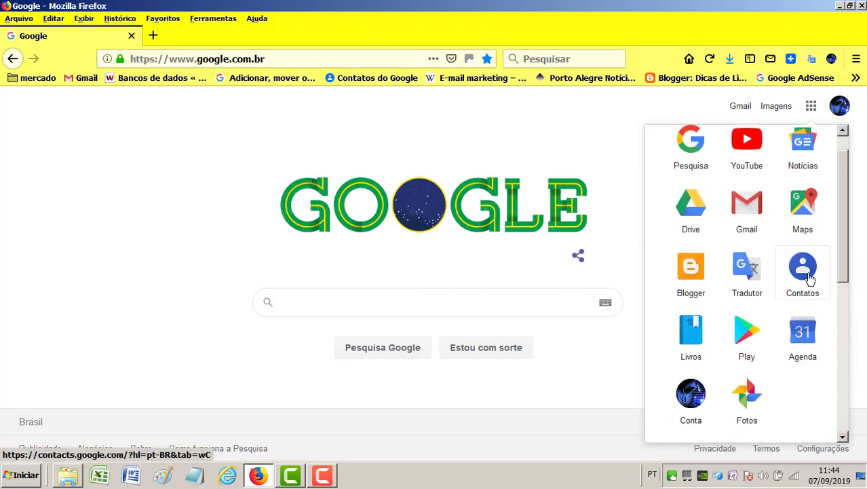
# - Open Google Contacts from the apps panel and copy 'contacts.google' from its address bar
pyautogui.click(809, 278)
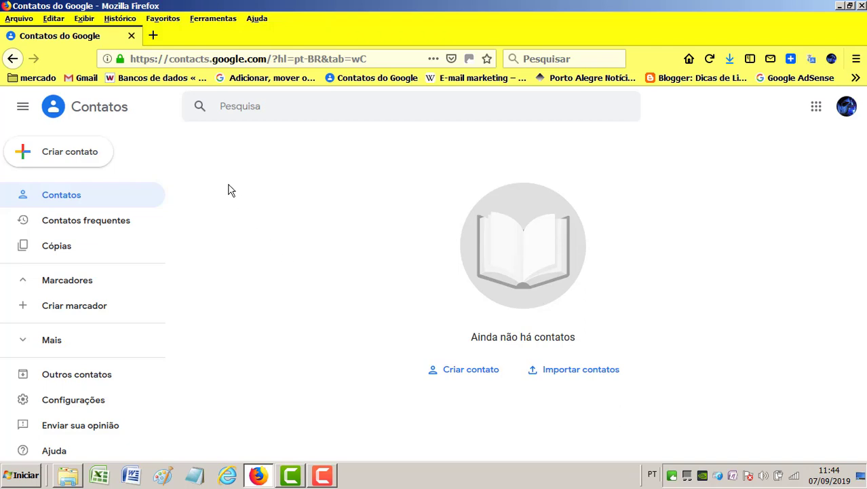
pyautogui.moveTo(245, 58); pyautogui.dragTo(169, 58)
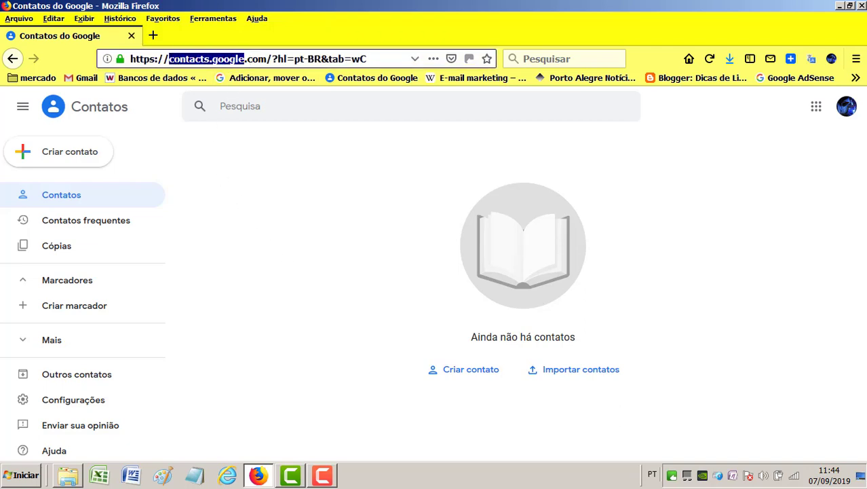
pyautogui.rightClick(176, 59)
pyautogui.click(220, 92)
pyautogui.click(153, 36)
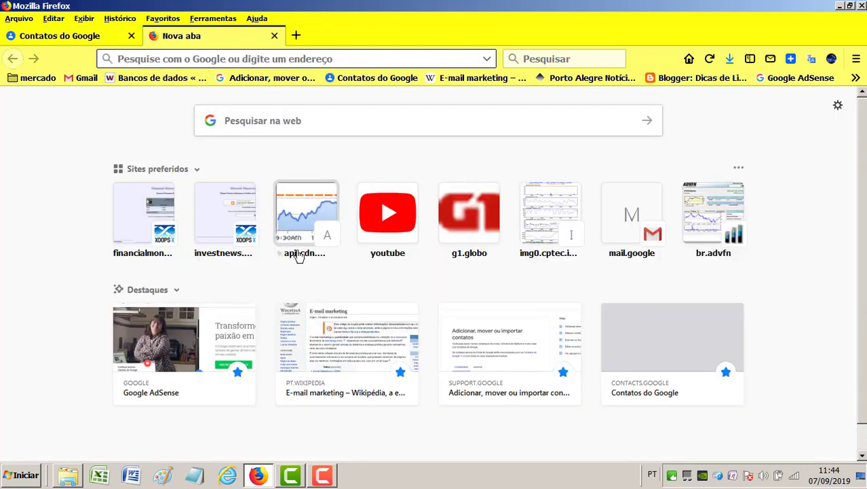
pyautogui.click(262, 123)
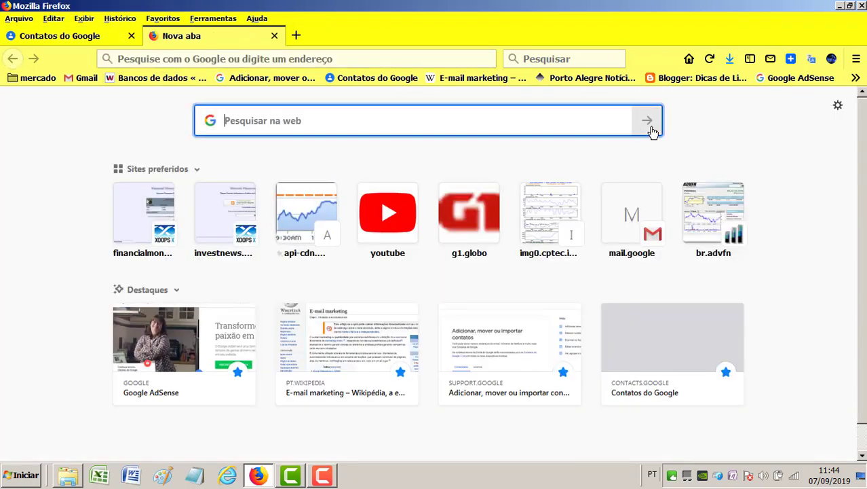
pyautogui.rightClick(269, 124)
pyautogui.click(290, 169)
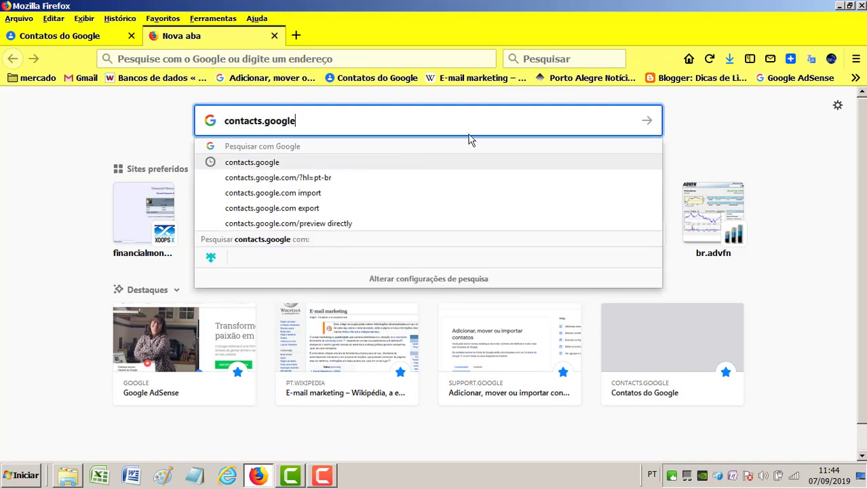
pyautogui.click(645, 125)
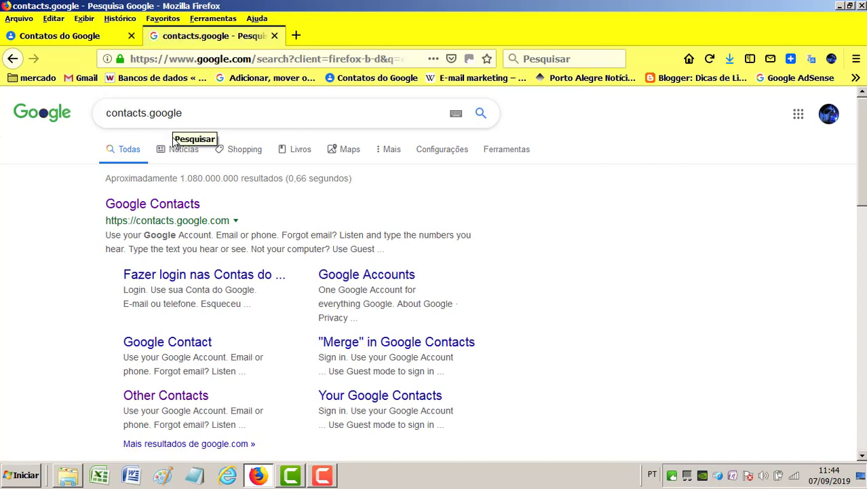
pyautogui.click(163, 213)
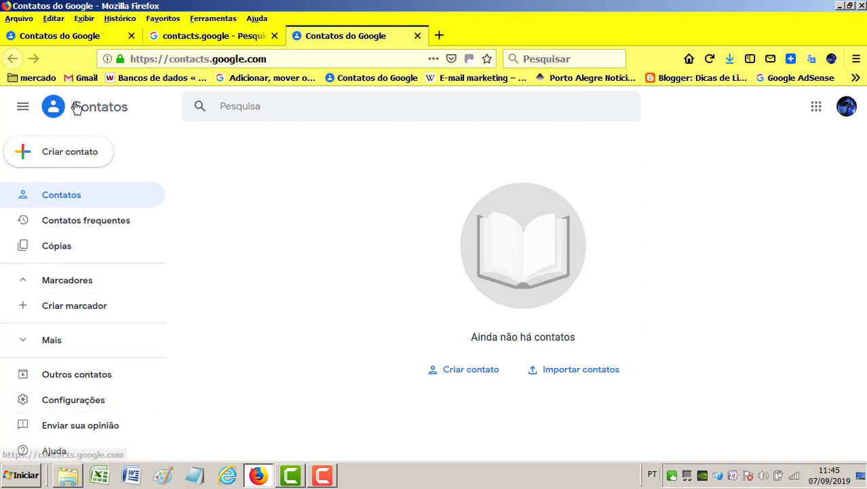
pyautogui.click(417, 37)
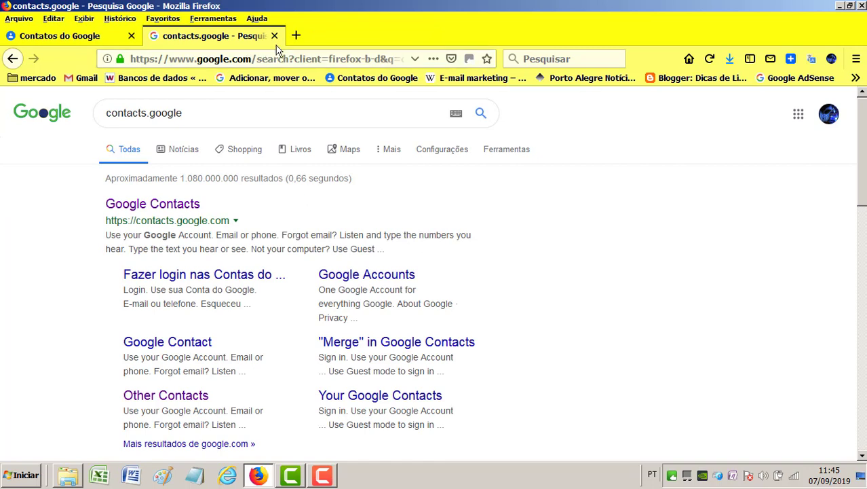
pyautogui.click(275, 36)
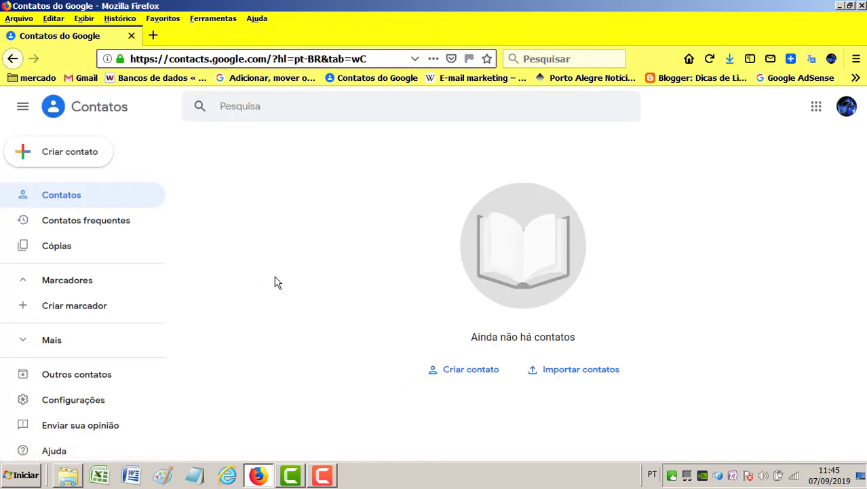
# - Launch Excel with a blank workbook and enter the 'email' header in A1
pyautogui.click(109, 481)
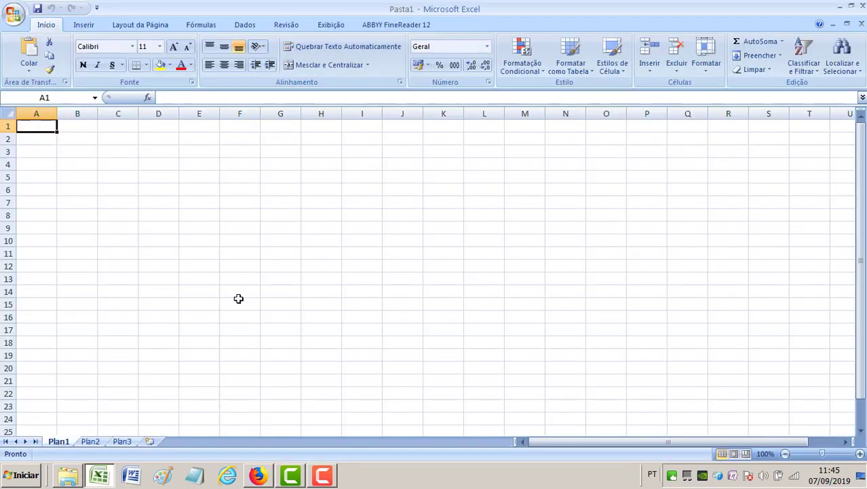
pyautogui.moveTo(102, 479)
pyautogui.write('email')
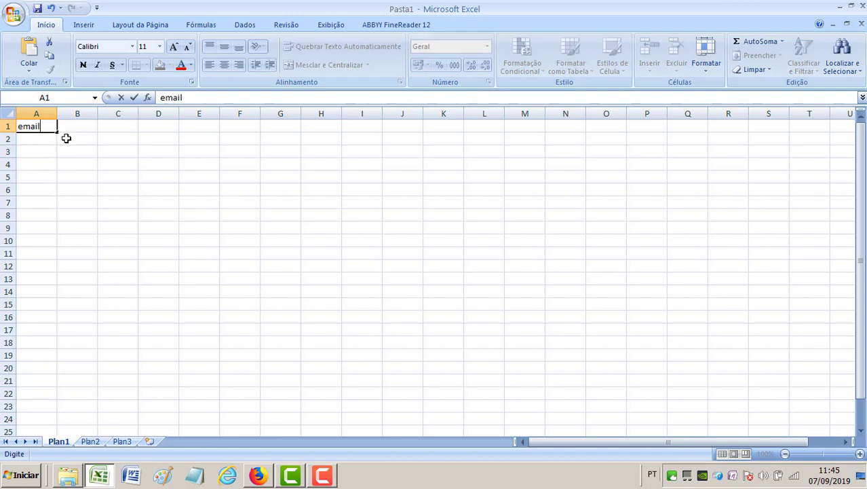
pyautogui.click(32, 141)
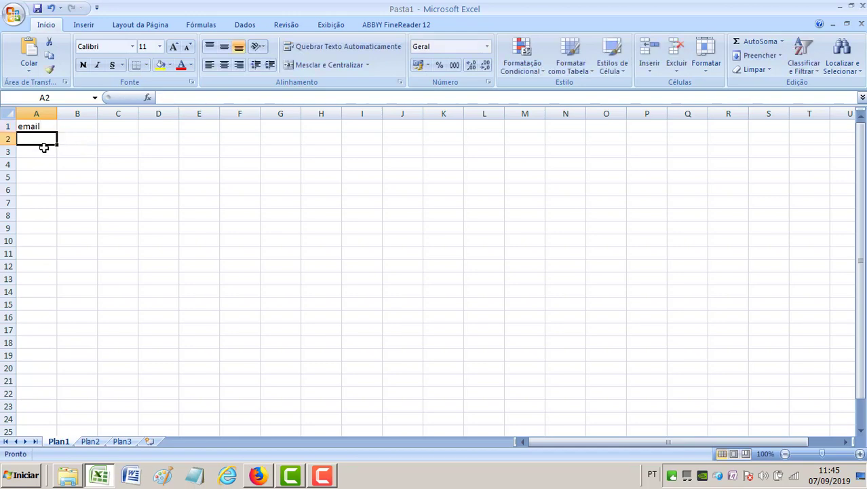
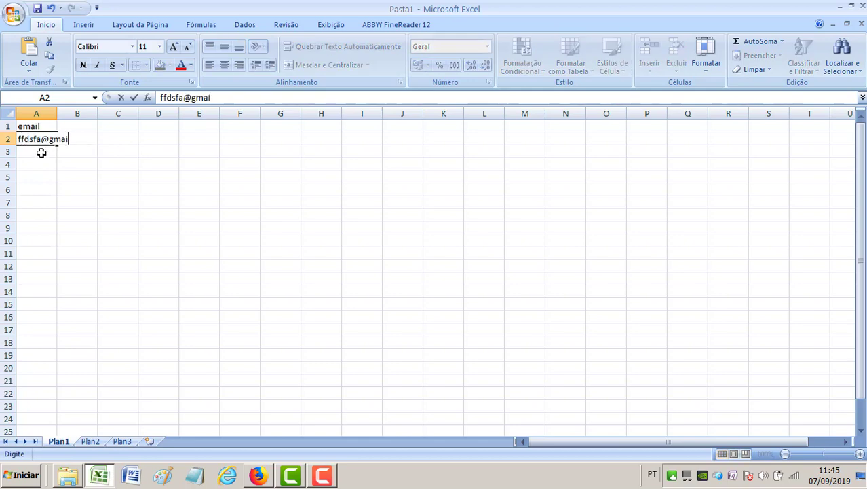
# - Enter two e-mail addresses in A2 and A3 and widen column A to fit them
pyautogui.click(34, 153)
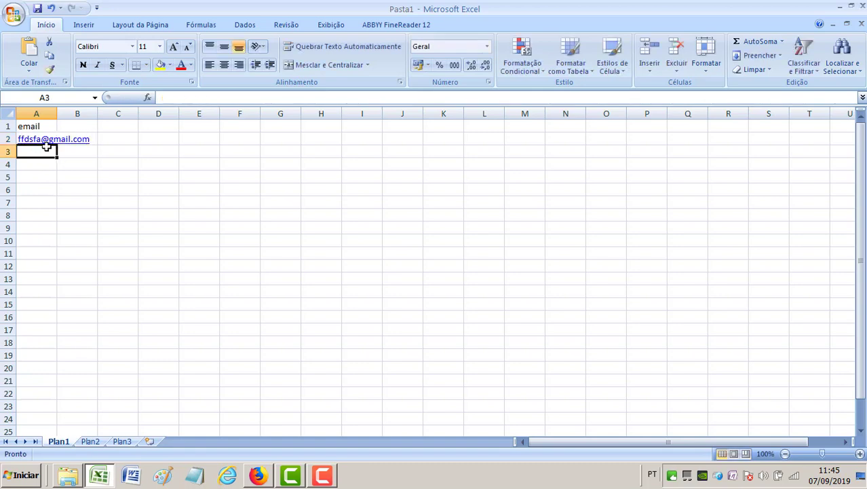
pyautogui.moveTo(56, 113); pyautogui.dragTo(137, 112)
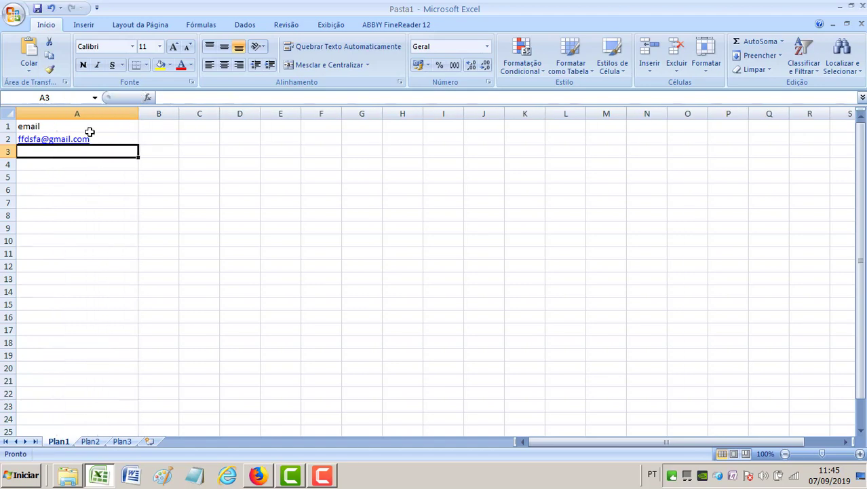
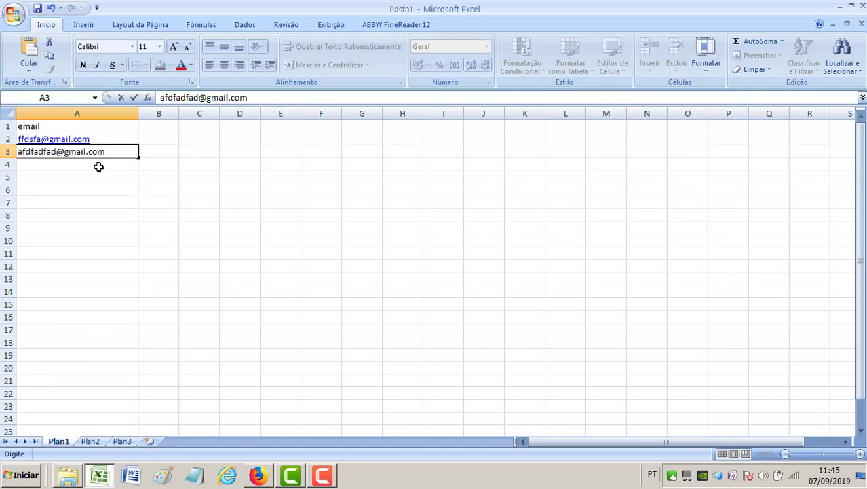
pyautogui.click(87, 165)
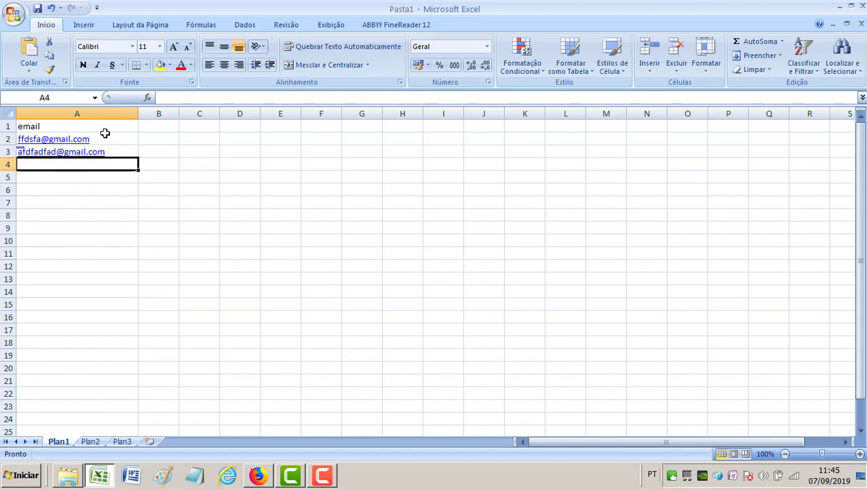
# - Inspect the hyperlink settings for A1:A4 and cancel without changes
pyautogui.moveTo(111, 128); pyautogui.dragTo(112, 160)
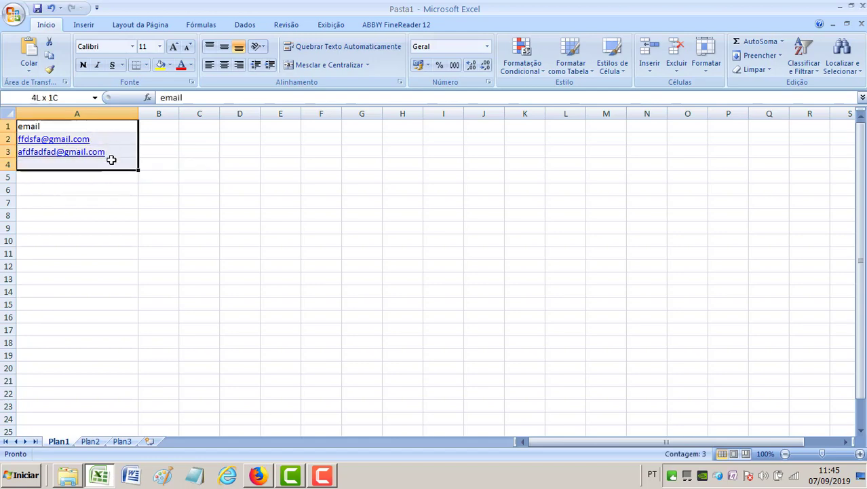
pyautogui.rightClick(88, 149)
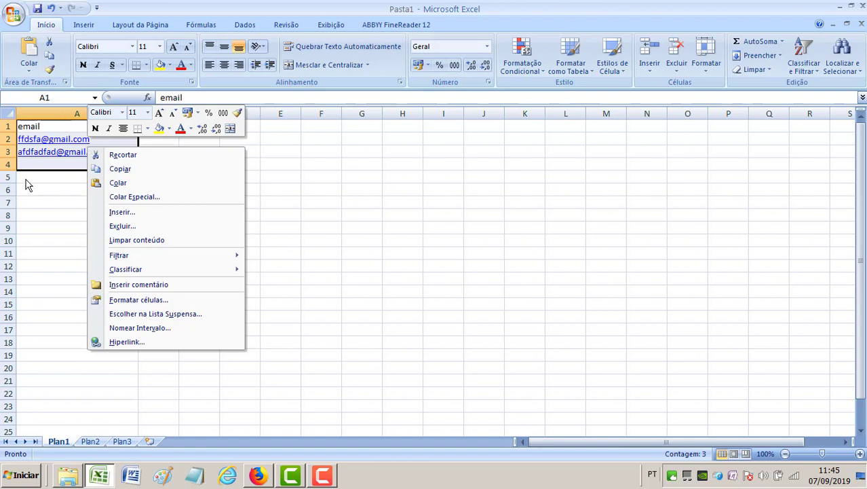
pyautogui.click(133, 341)
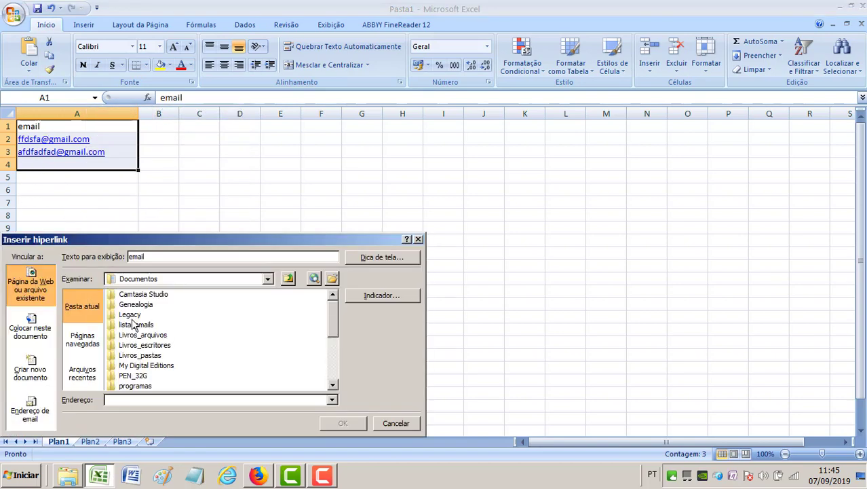
pyautogui.click(397, 422)
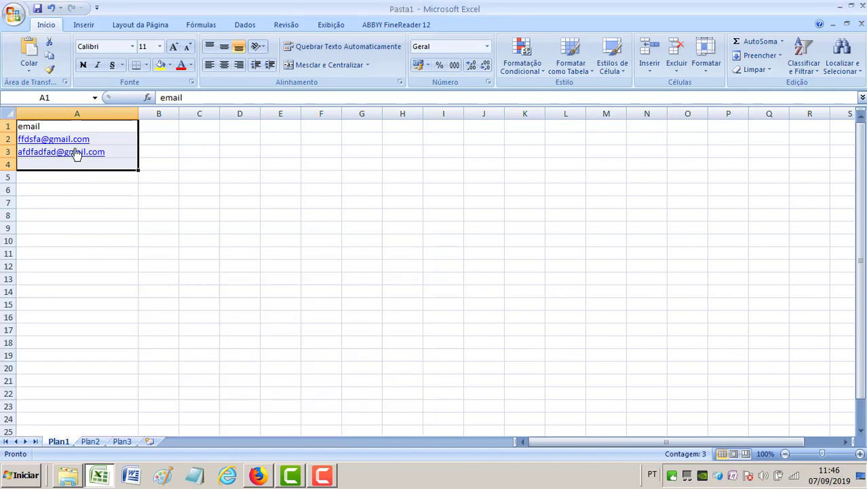
pyautogui.click(95, 220)
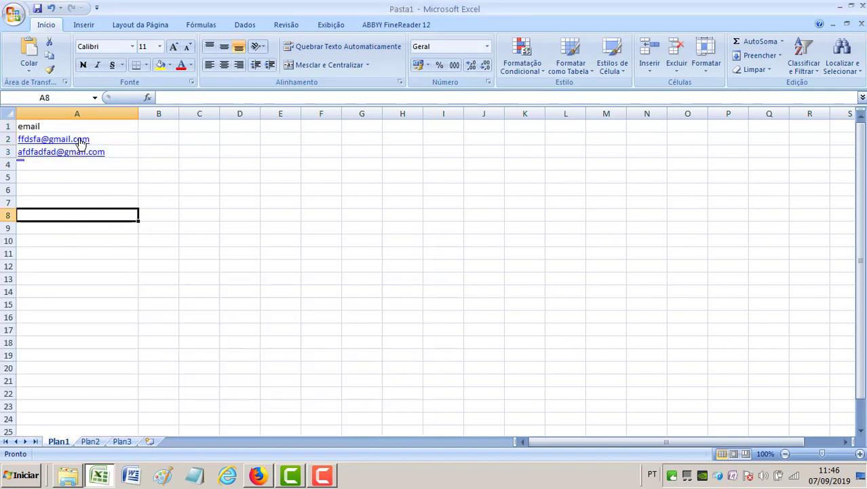
# - Remove the automatic hyperlinks from the A2 and A3 e-mail addresses
pyautogui.click(82, 140)
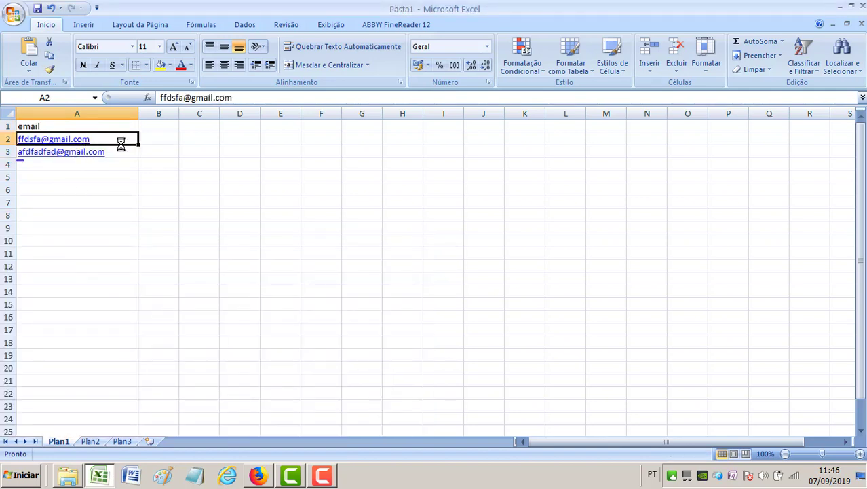
pyautogui.rightClick(98, 141)
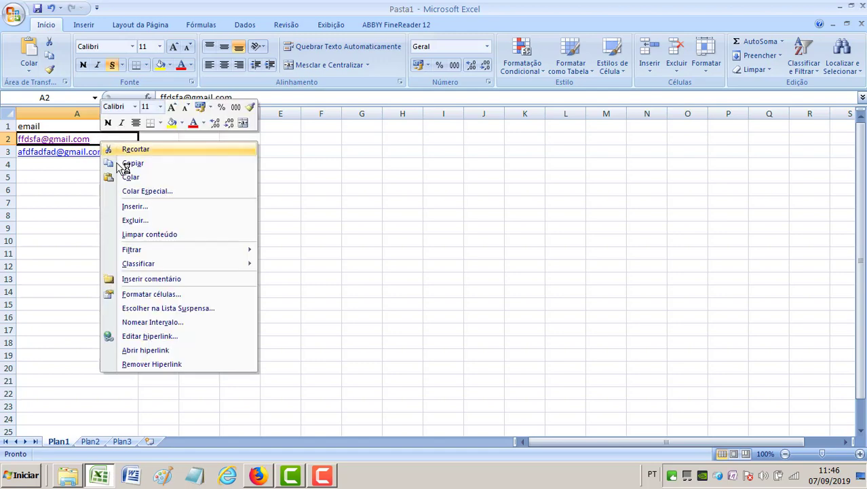
pyautogui.click(158, 366)
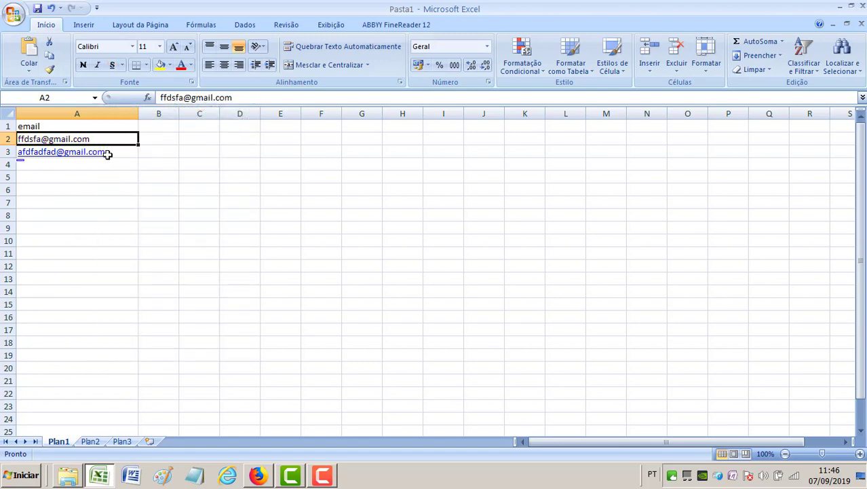
pyautogui.moveTo(111, 135); pyautogui.dragTo(117, 150)
pyautogui.rightClick(117, 150)
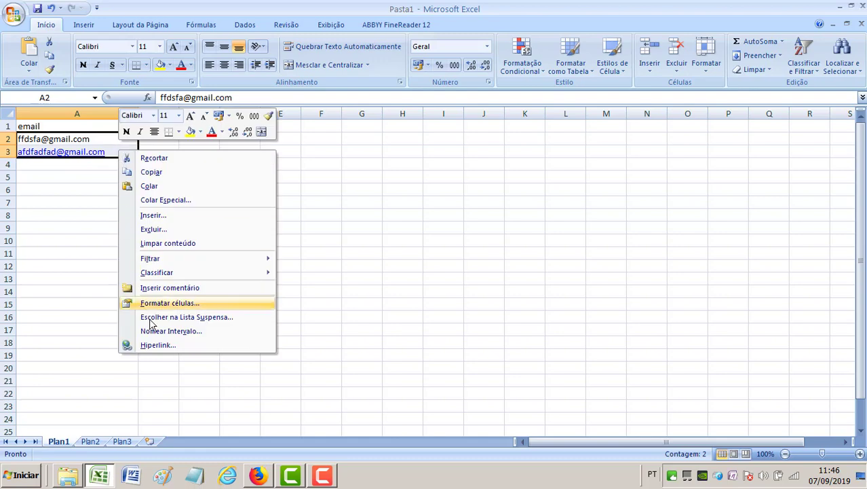
pyautogui.click(54, 247)
pyautogui.click(116, 151)
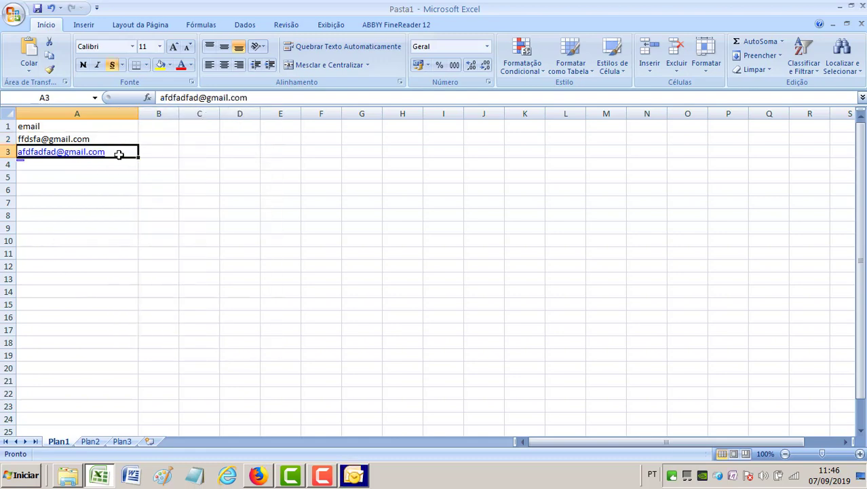
pyautogui.rightClick(119, 154)
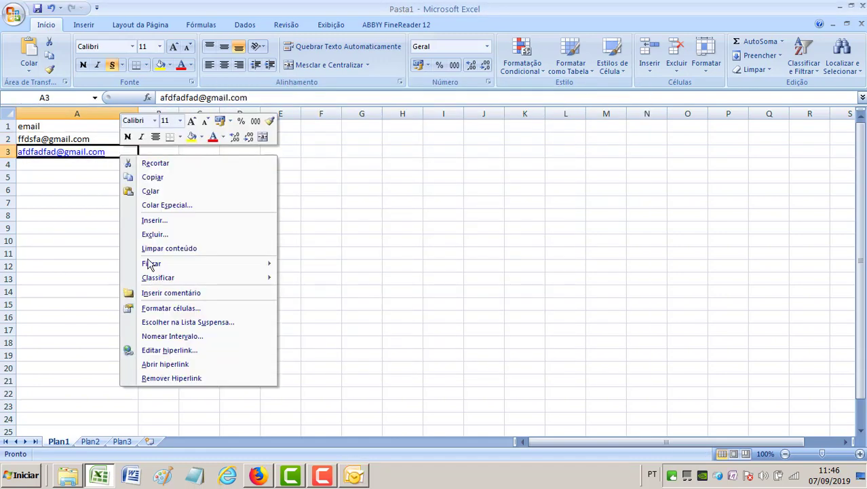
pyautogui.click(174, 378)
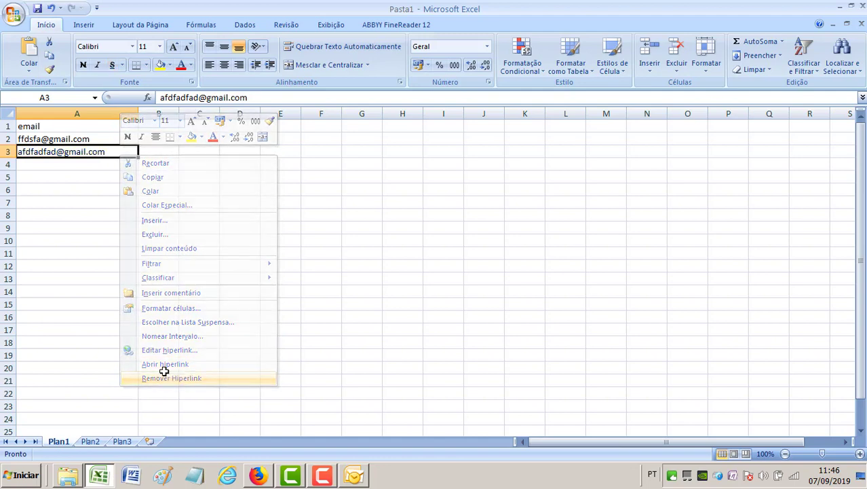
pyautogui.click(107, 316)
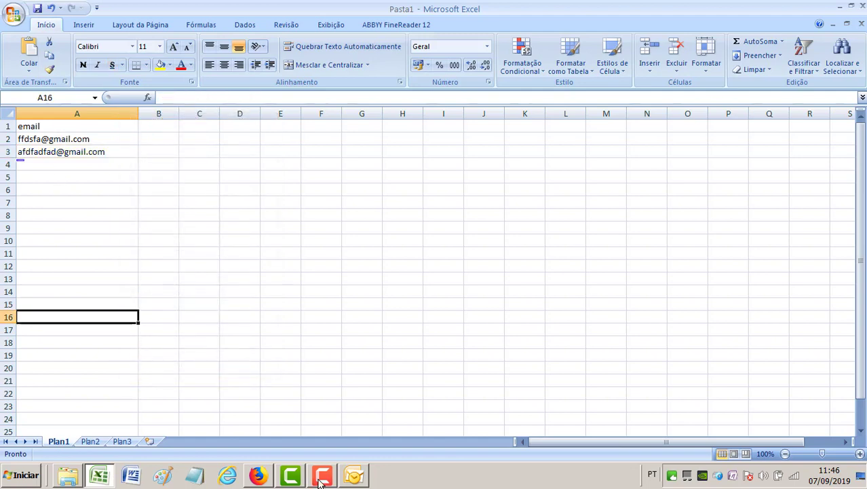
# - Quit the Outlook 2007 setup wizard and return to cell A1
pyautogui.click(350, 483)
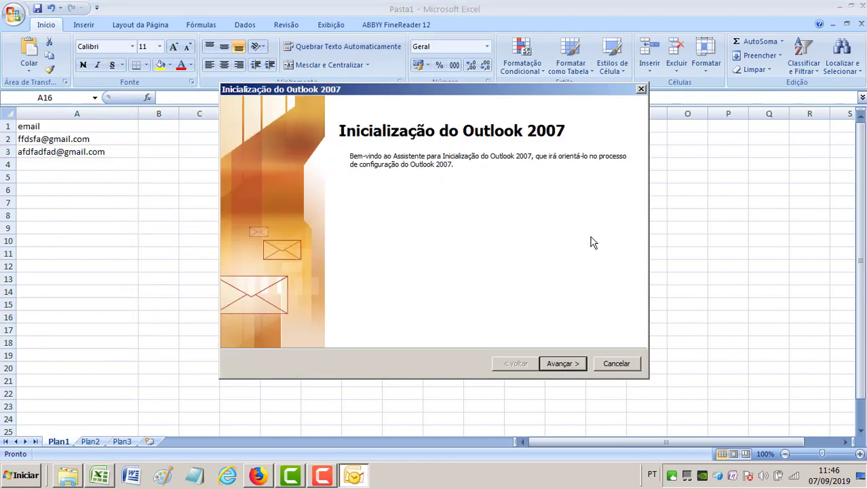
pyautogui.click(621, 369)
pyautogui.click(587, 291)
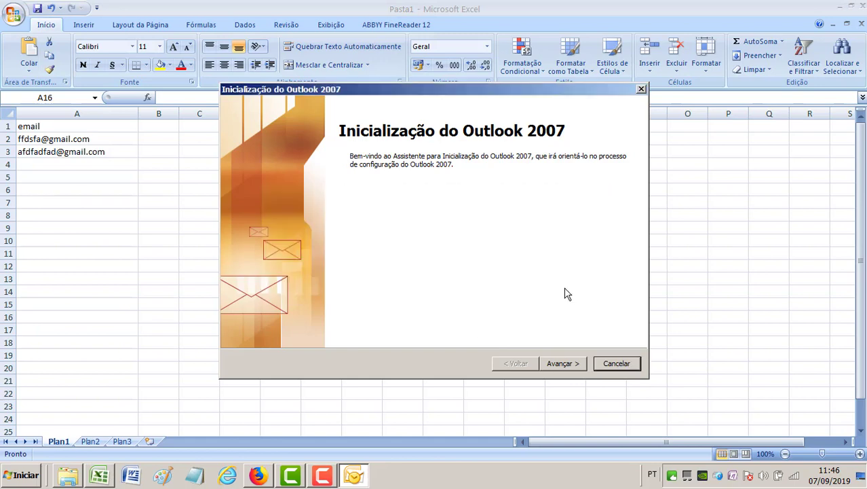
pyautogui.click(608, 363)
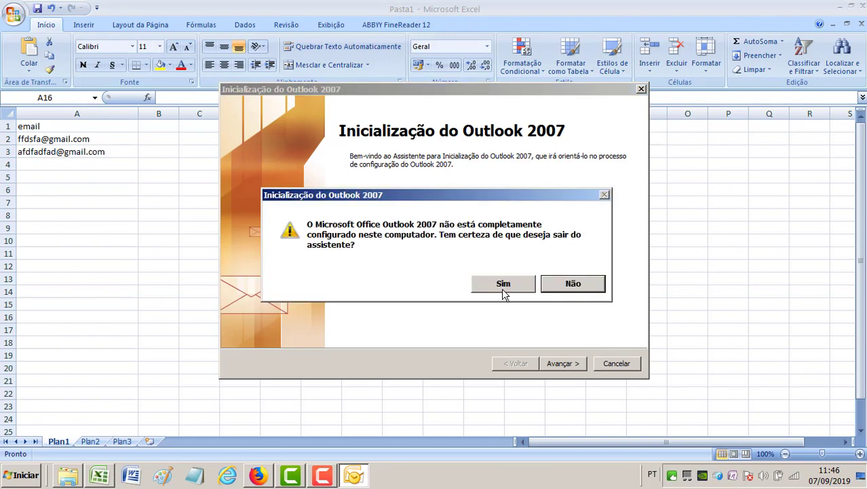
pyautogui.click(504, 284)
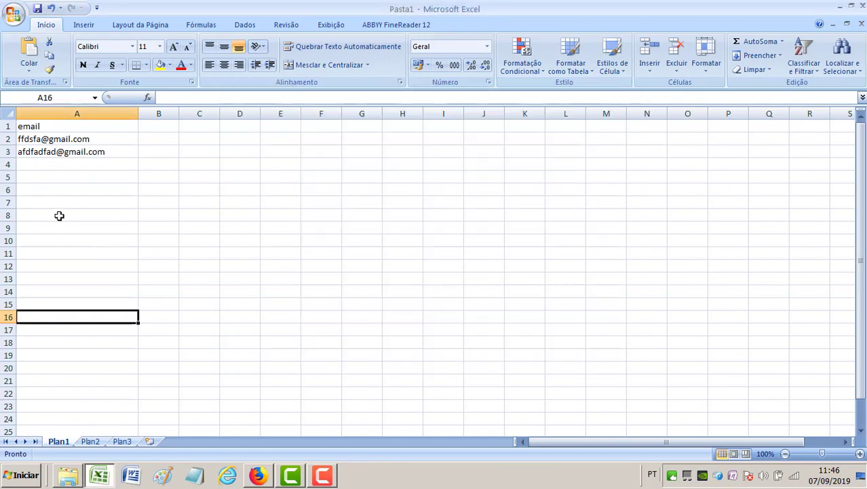
pyautogui.click(73, 129)
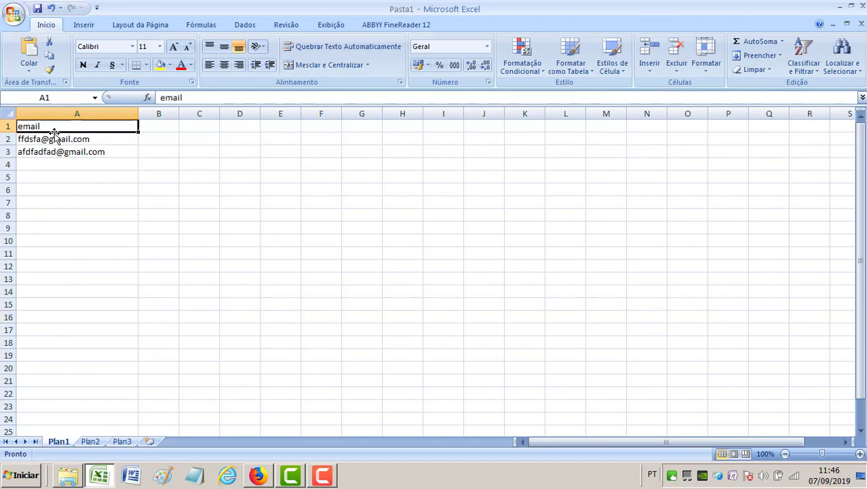
# - Start Save As with CSV (separado por vírgulas) chosen as the file type
pyautogui.click(95, 141)
pyautogui.click(100, 153)
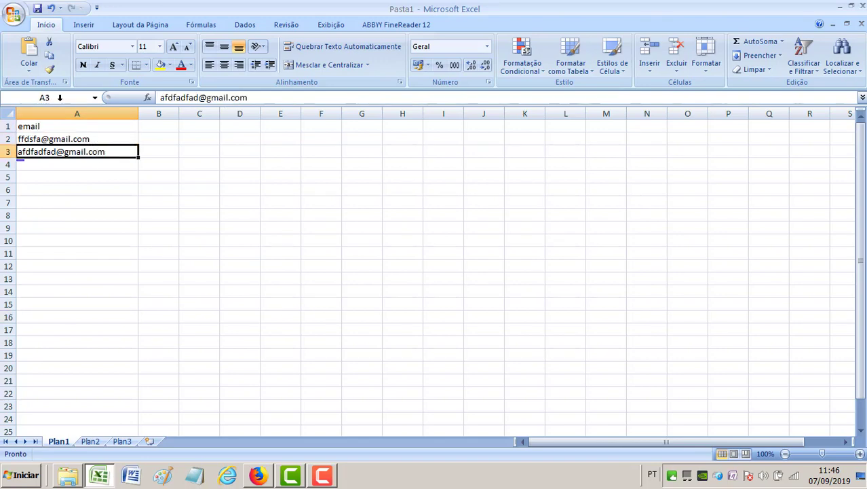
pyautogui.click(13, 13)
pyautogui.moveTo(38, 191)
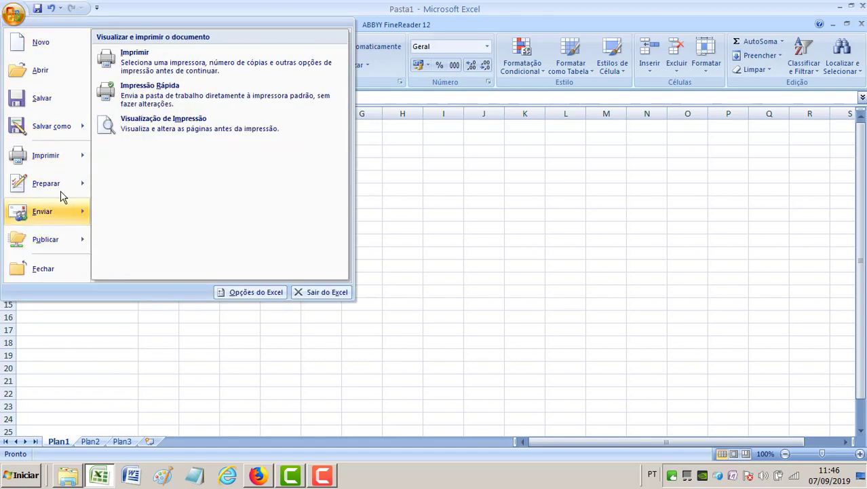
pyautogui.moveTo(62, 128)
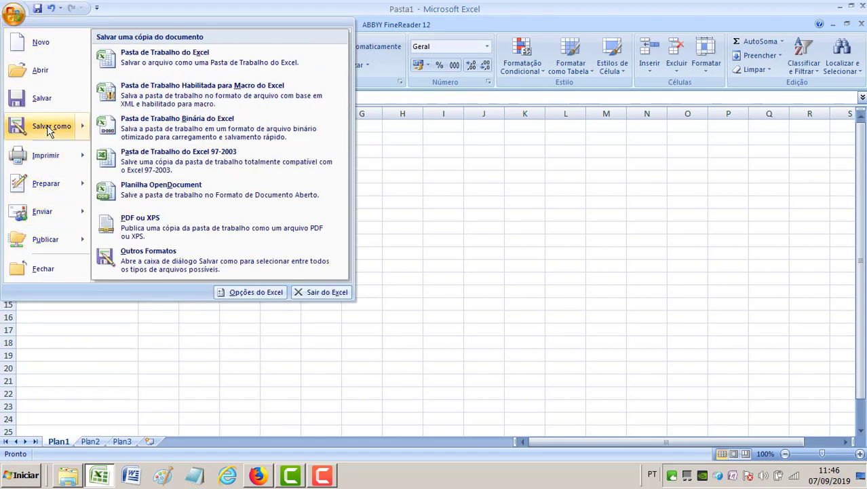
pyautogui.click(187, 261)
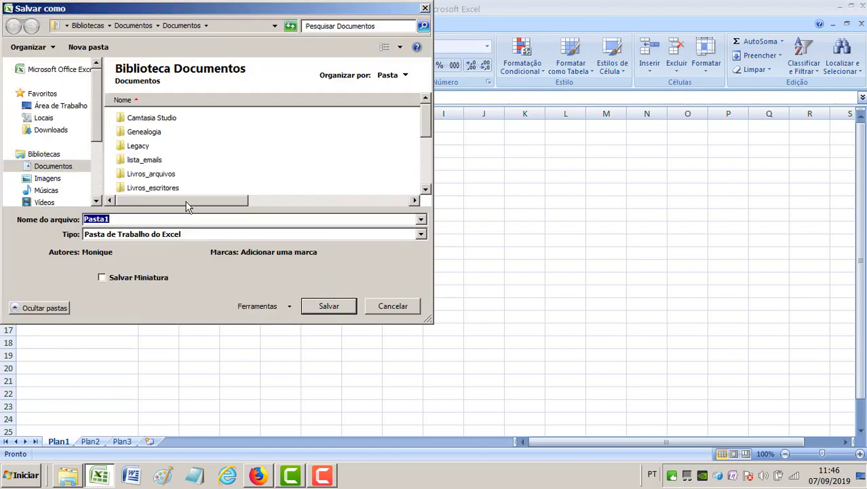
pyautogui.click(421, 234)
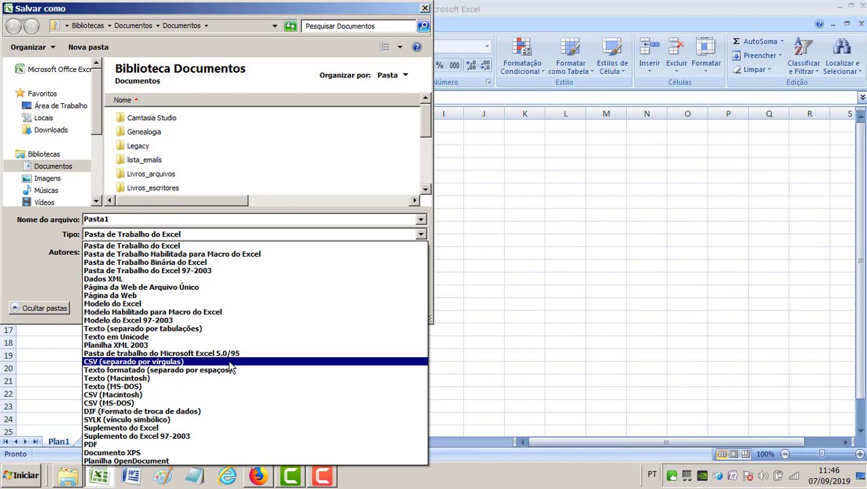
pyautogui.click(229, 361)
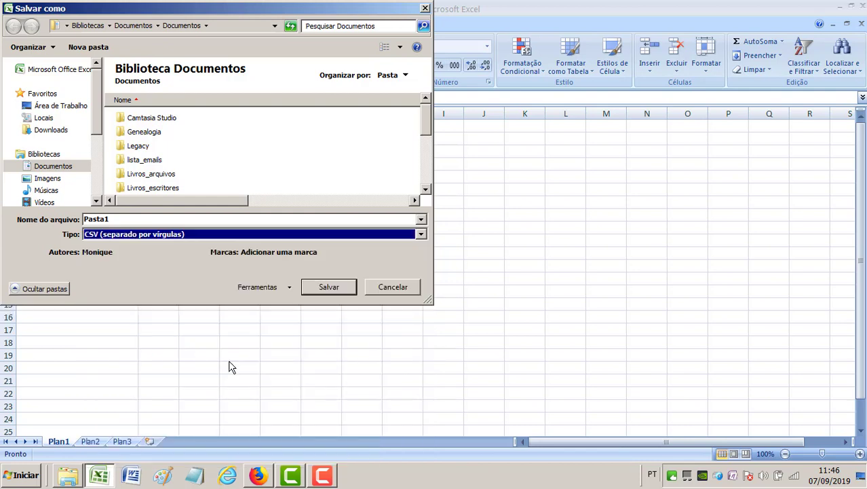
# - Save as teste_final in the lista_emails folder instead of overwriting Pasta1.csv
pyautogui.click(327, 286)
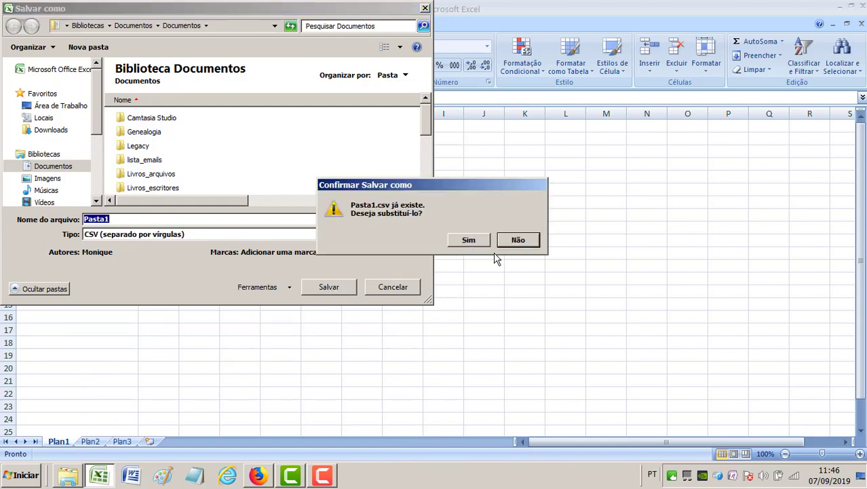
pyautogui.click(519, 241)
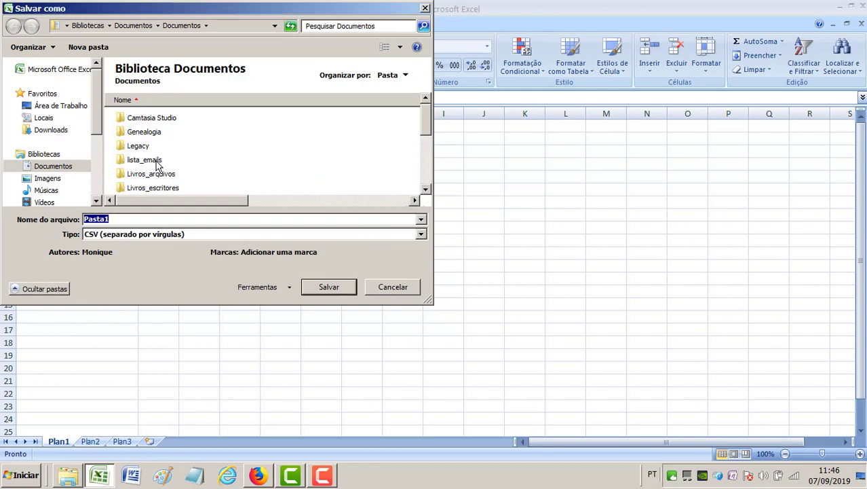
pyautogui.doubleClick(156, 161)
pyautogui.moveTo(123, 222); pyautogui.dragTo(59, 220)
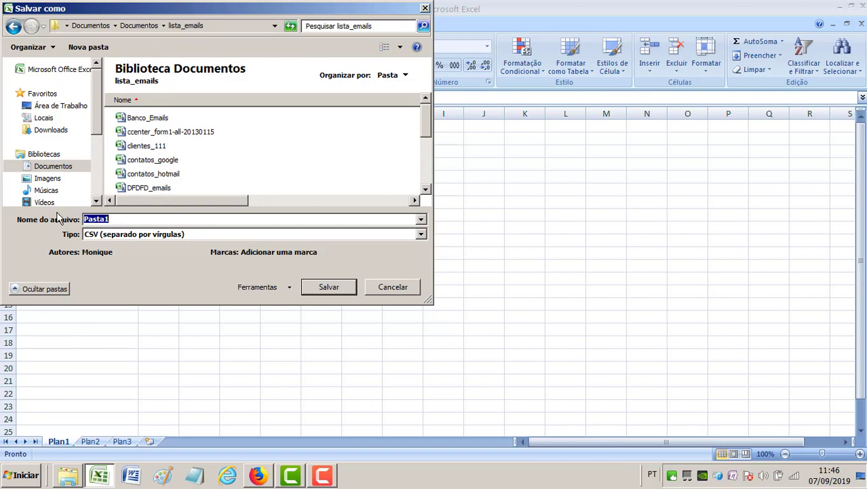
pyautogui.write('teste_final')
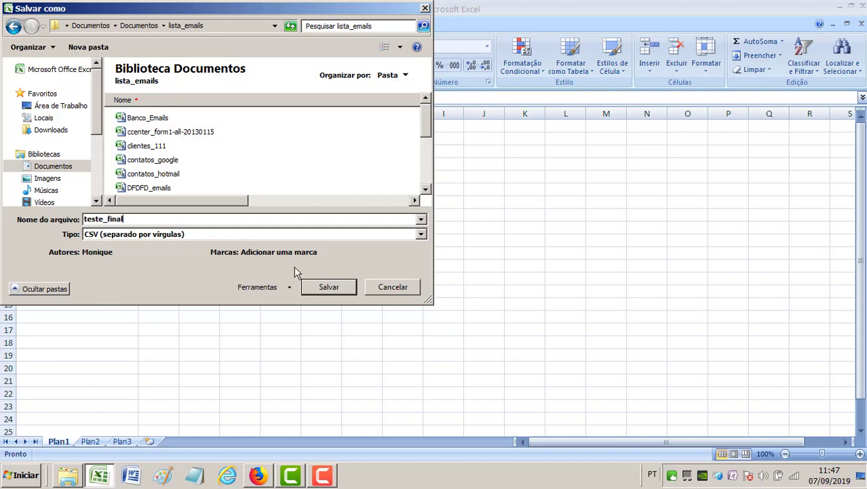
pyautogui.click(328, 287)
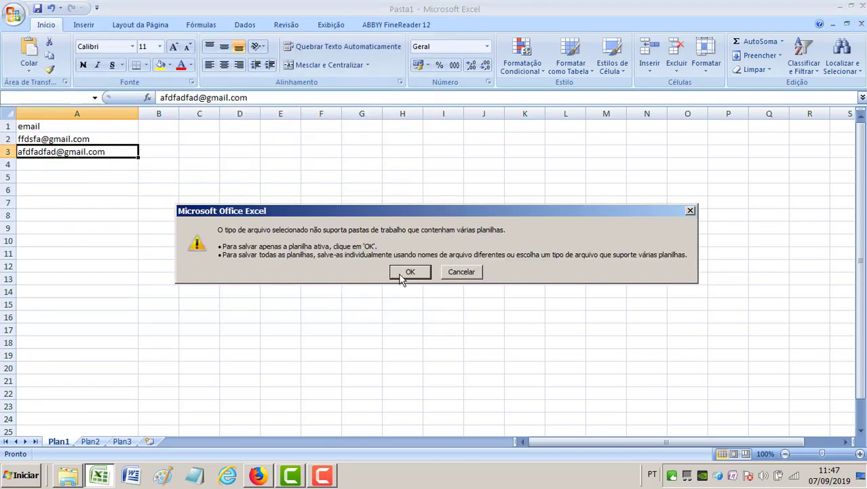
# - Keep the active sheet in CSV, close Excel overwriting teste_final.csv, and return to Firefox
pyautogui.click(406, 273)
pyautogui.click(383, 277)
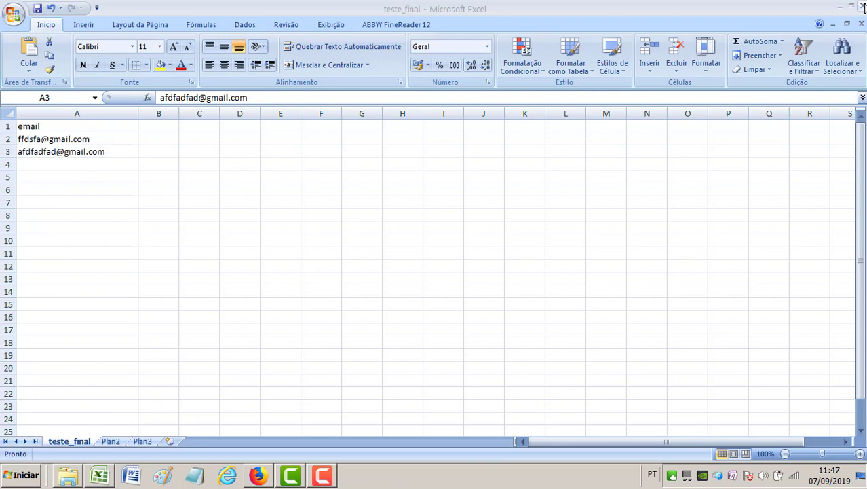
pyautogui.click(864, 6)
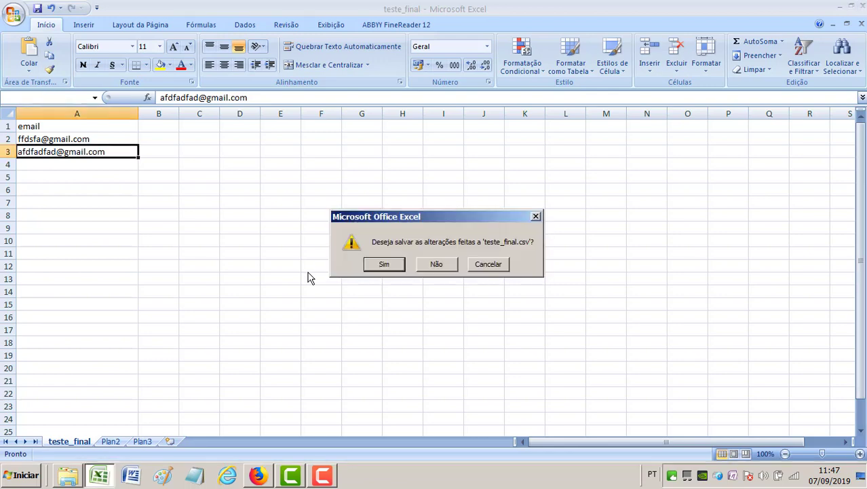
pyautogui.click(384, 264)
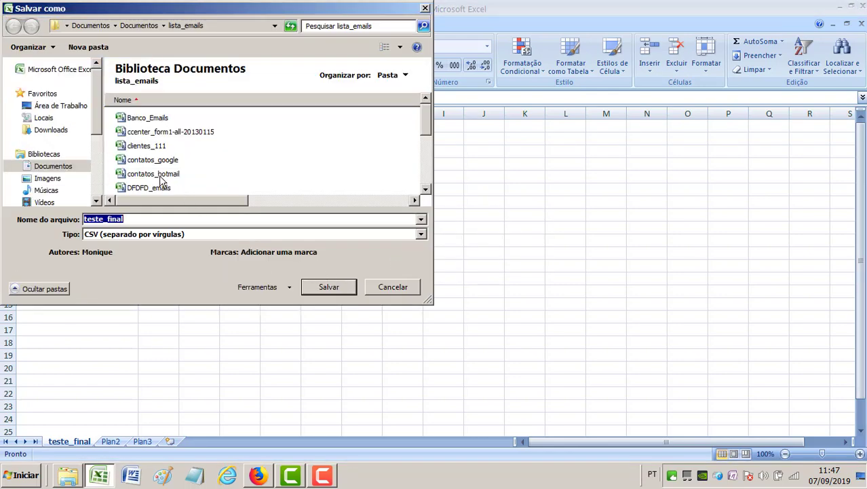
pyautogui.click(332, 291)
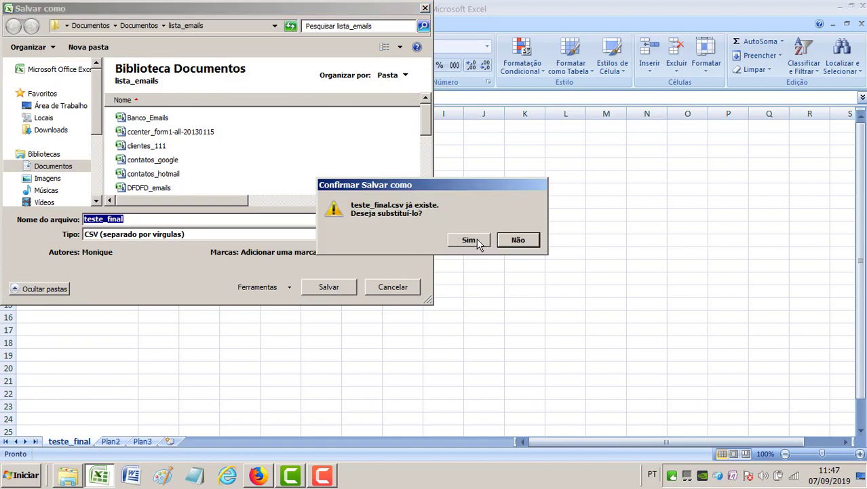
pyautogui.click(469, 240)
pyautogui.hotkey('alt', 'Tab')
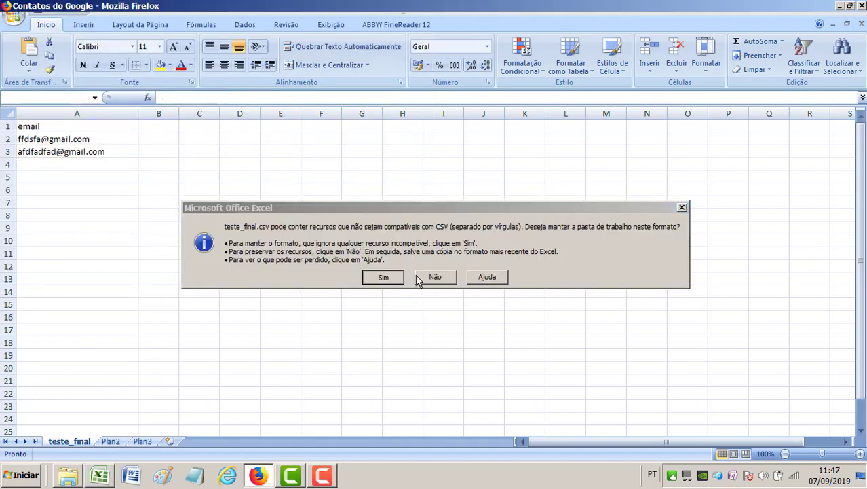
# - Reopen teste_final.csv from the lista_emails folder in Excel
pyautogui.click(69, 478)
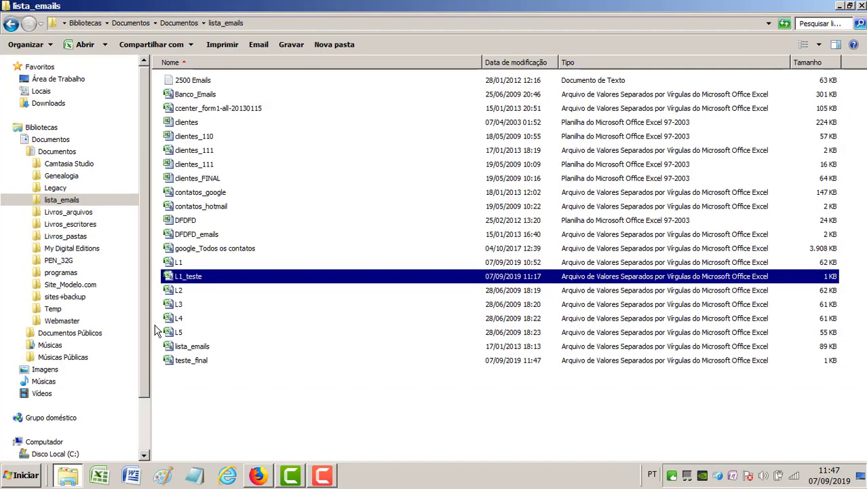
pyautogui.click(205, 364)
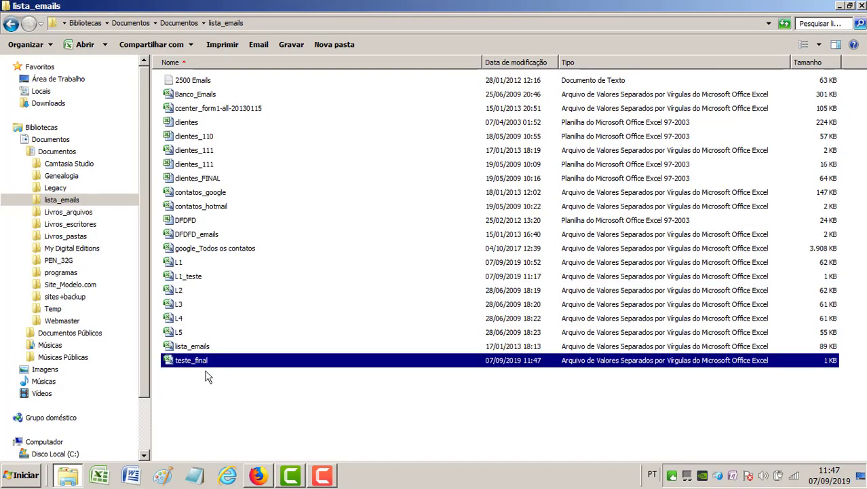
pyautogui.doubleClick(205, 363)
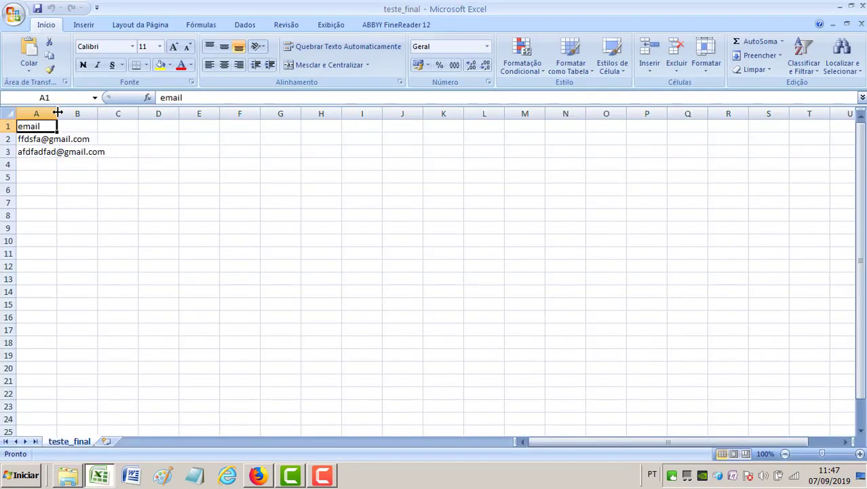
# - Widen column A, save in CSV format, and close Excel replacing the existing teste_final.csv
pyautogui.moveTo(57, 113); pyautogui.dragTo(168, 129)
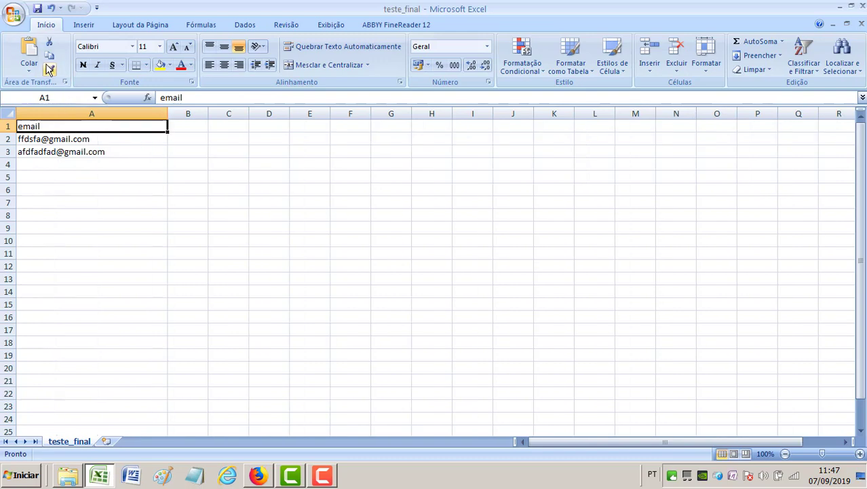
pyautogui.click(38, 8)
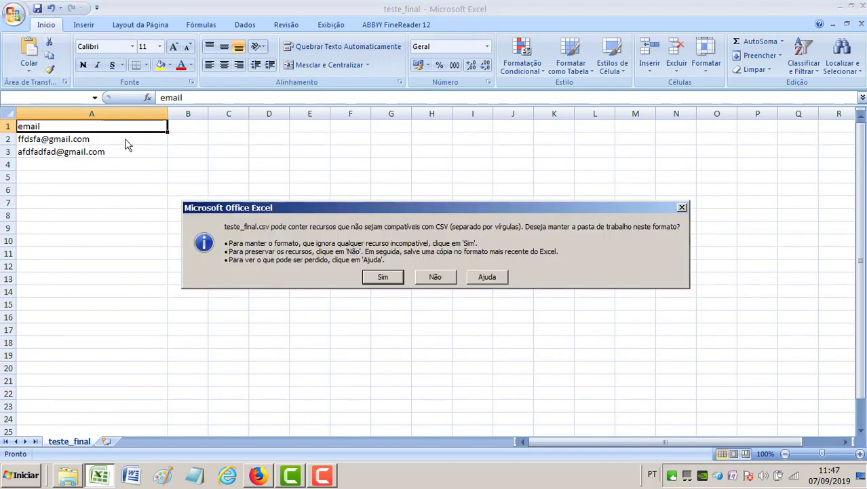
pyautogui.click(370, 279)
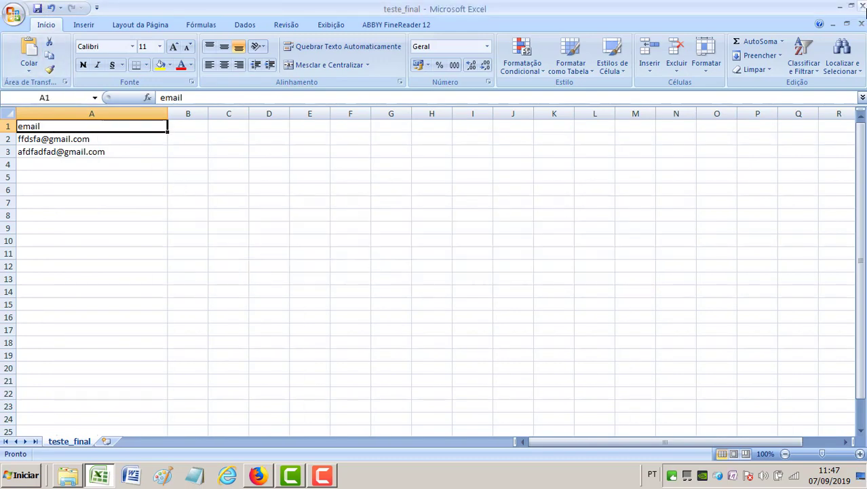
pyautogui.click(862, 6)
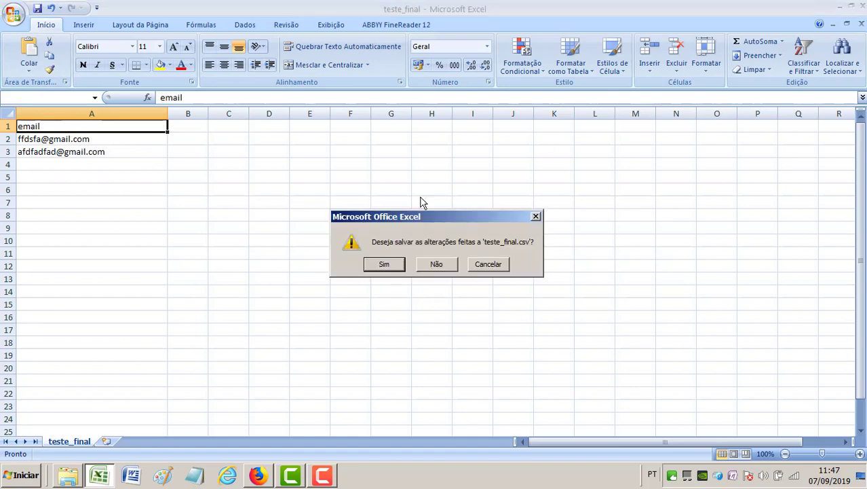
pyautogui.click(391, 263)
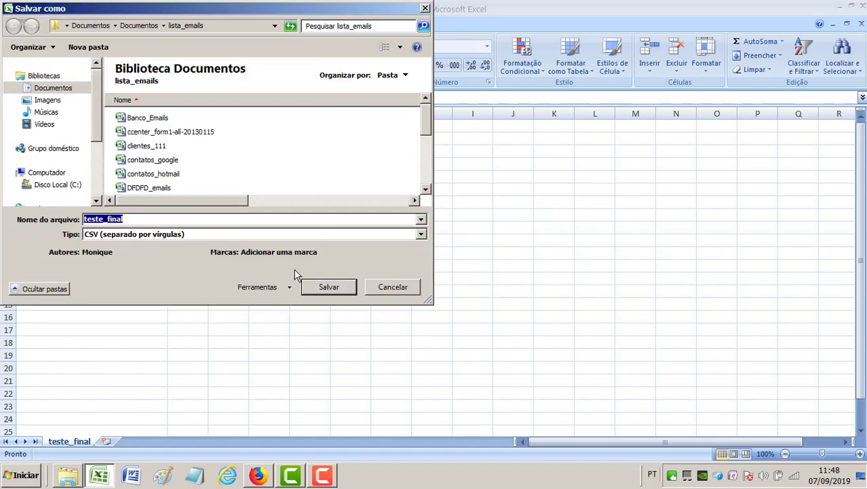
pyautogui.click(320, 286)
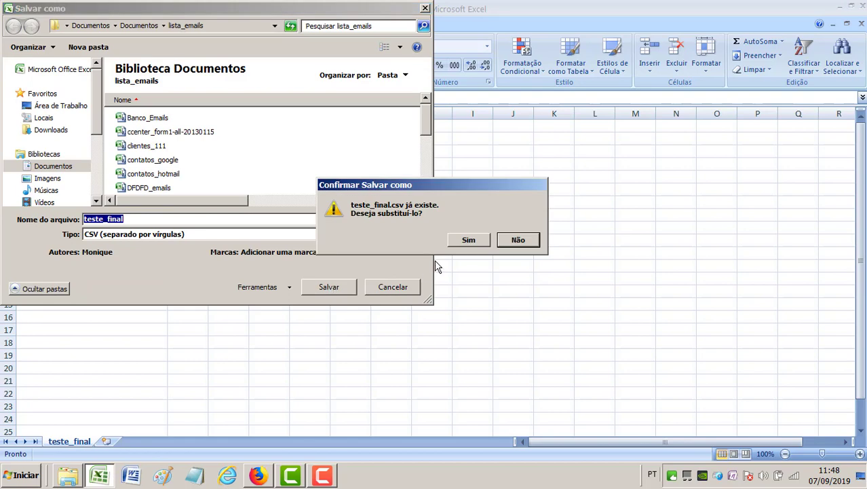
pyautogui.click(468, 243)
pyautogui.click(384, 277)
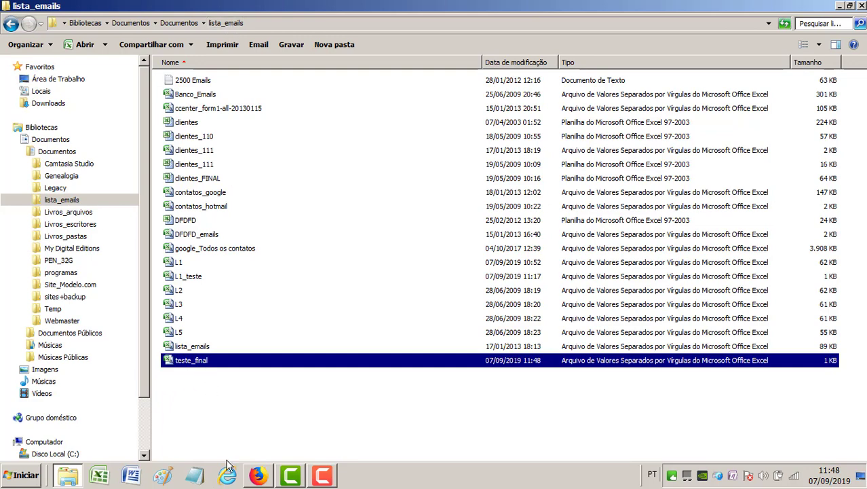
pyautogui.click(258, 478)
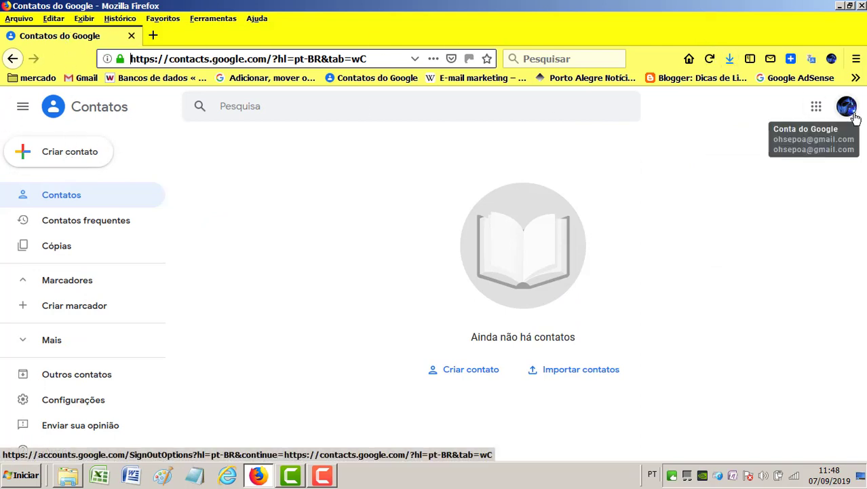
pyautogui.click(818, 111)
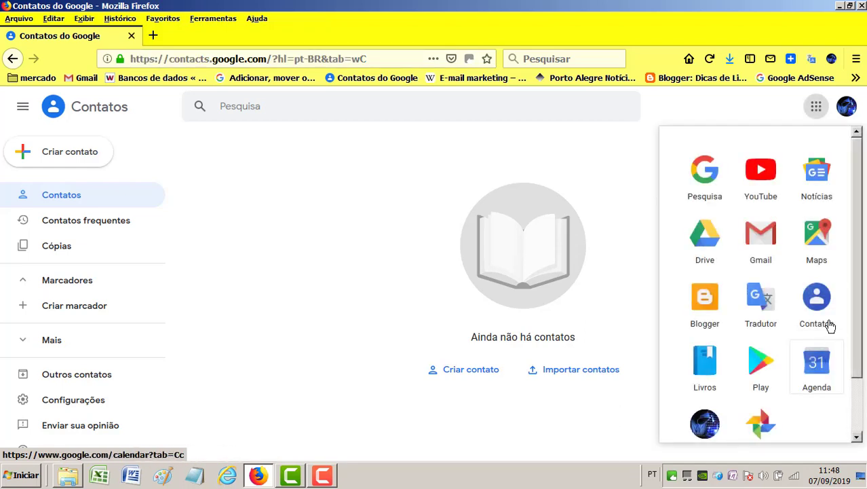
pyautogui.click(709, 58)
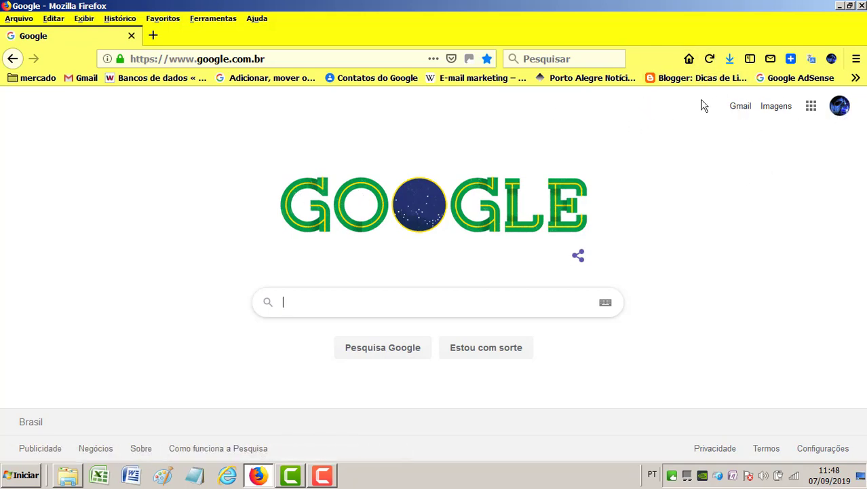
pyautogui.click(808, 113)
pyautogui.click(806, 303)
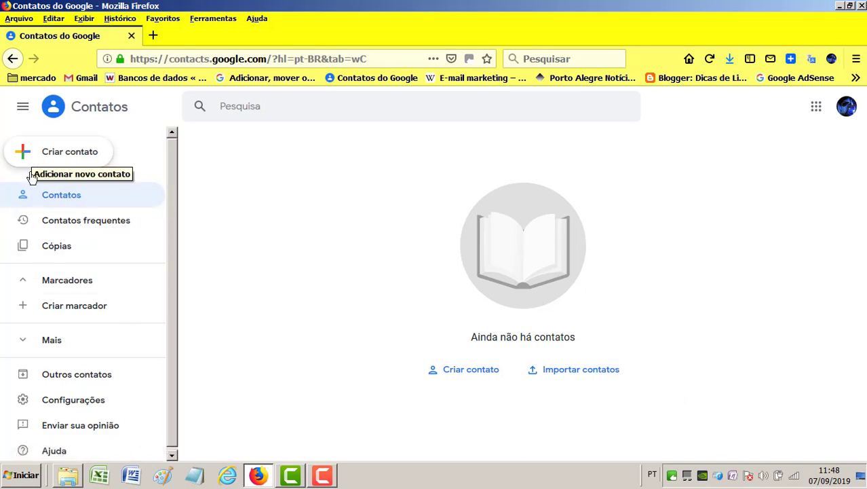
# - Create a label named 'Investnews' from the Marcadores section
pyautogui.click(25, 283)
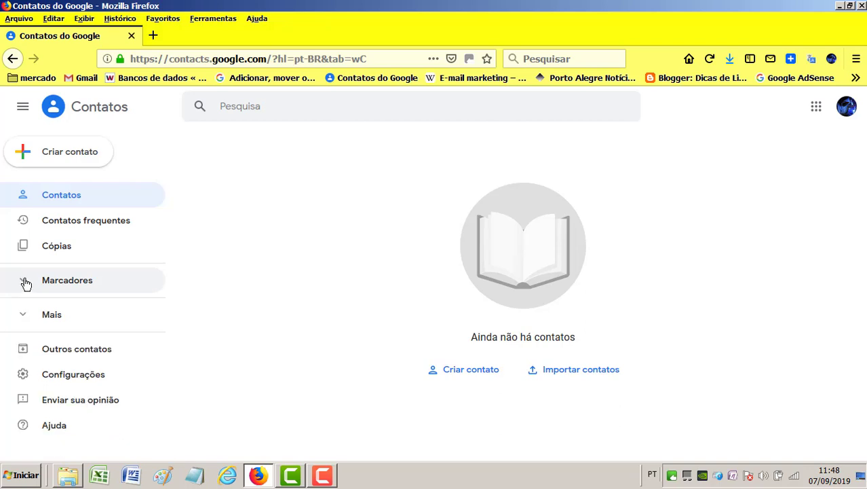
pyautogui.click(54, 316)
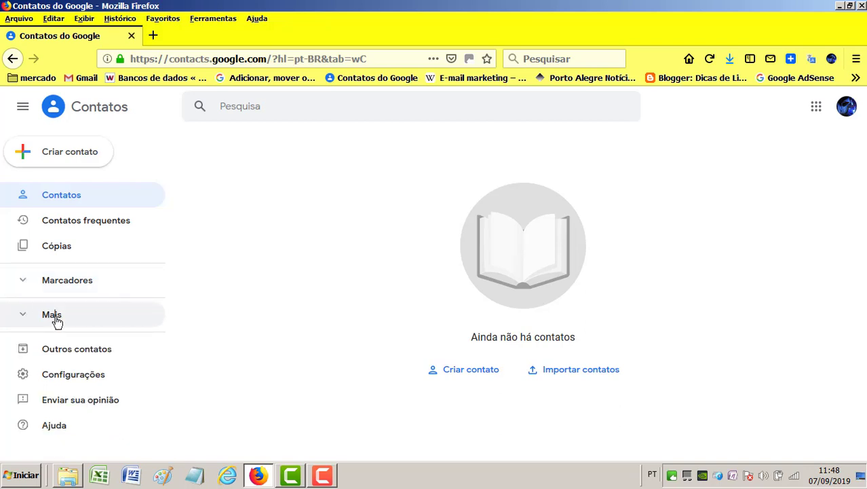
pyautogui.click(24, 285)
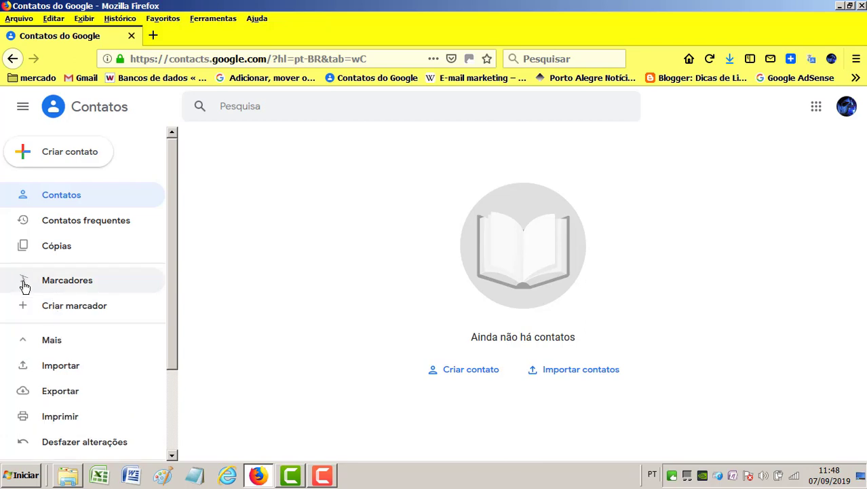
pyautogui.click(76, 311)
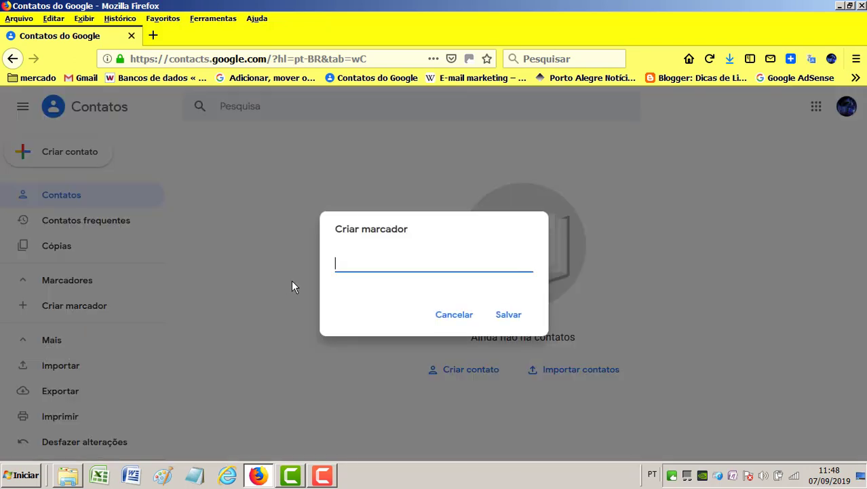
pyautogui.write('Investnews')
pyautogui.click(508, 314)
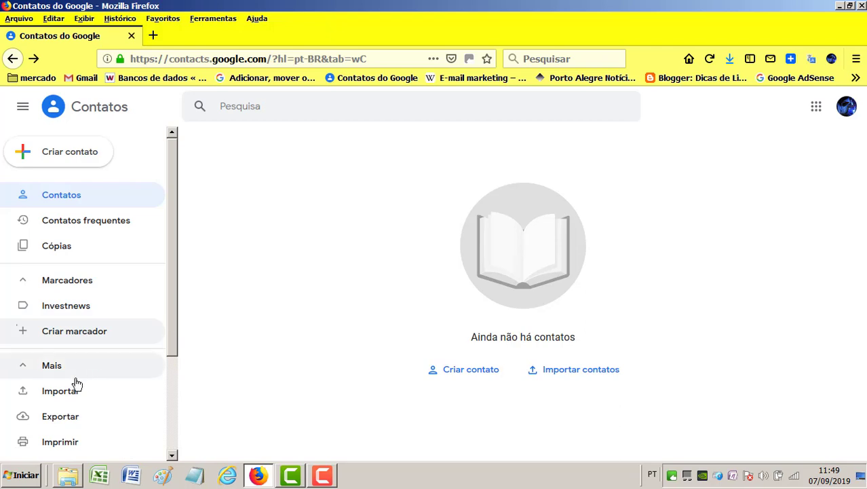
# - Import teste_final.csv via Mais > Importar, adding its two e-mail contacts
pyautogui.click(50, 366)
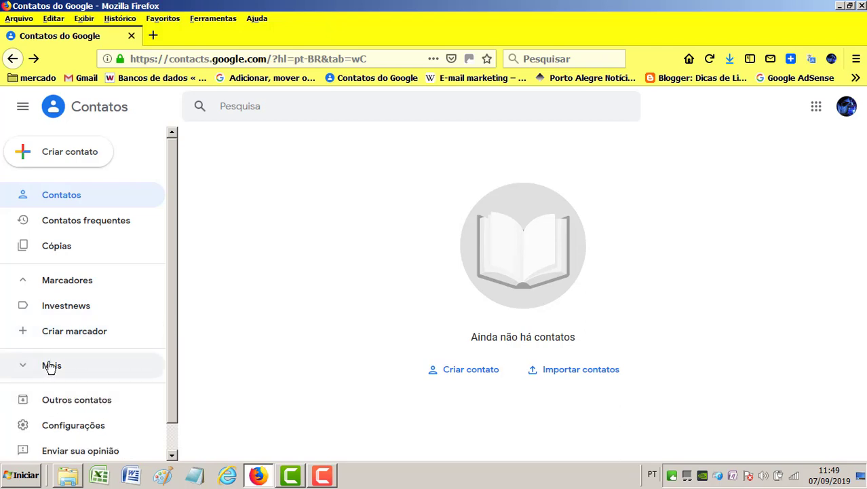
pyautogui.click(50, 366)
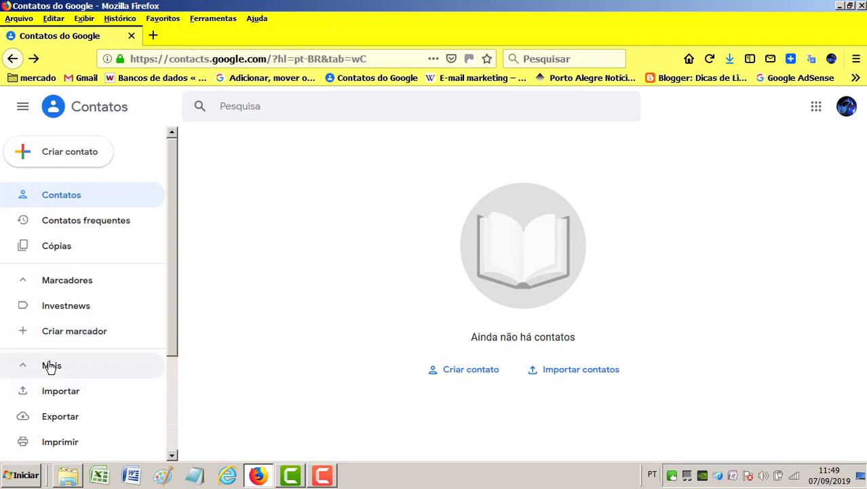
pyautogui.click(51, 365)
pyautogui.click(51, 365)
pyautogui.click(61, 397)
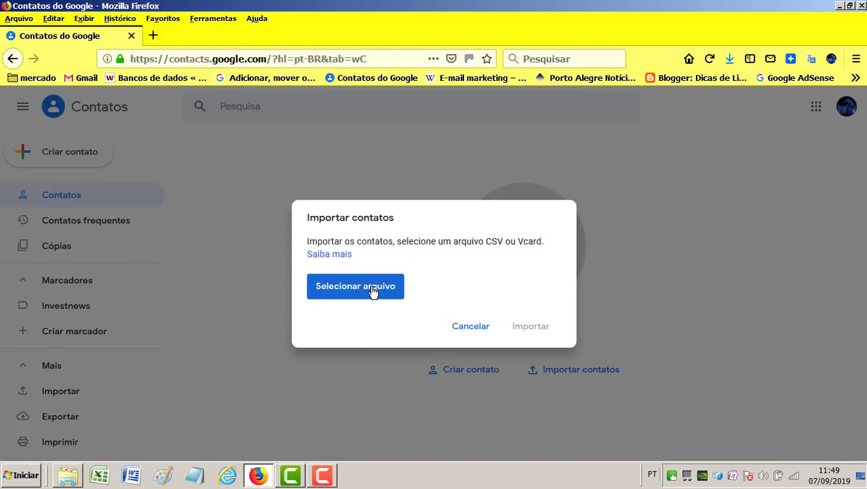
pyautogui.click(373, 291)
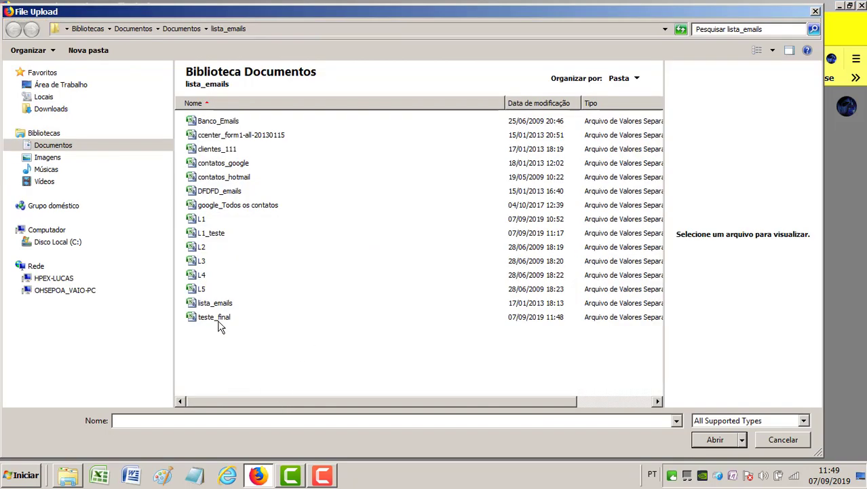
pyautogui.click(216, 323)
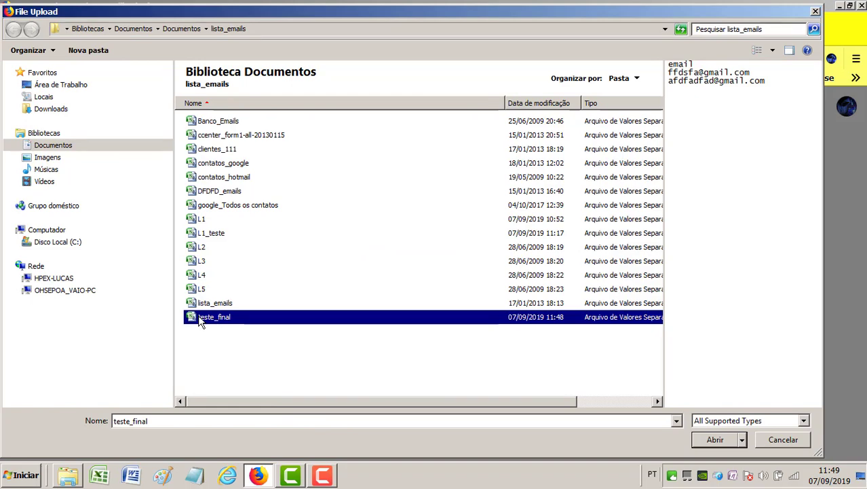
pyautogui.doubleClick(209, 326)
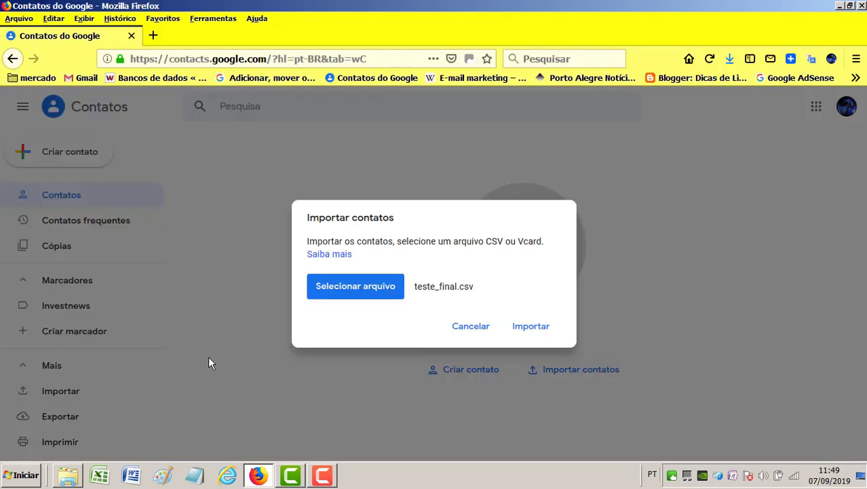
pyautogui.click(533, 327)
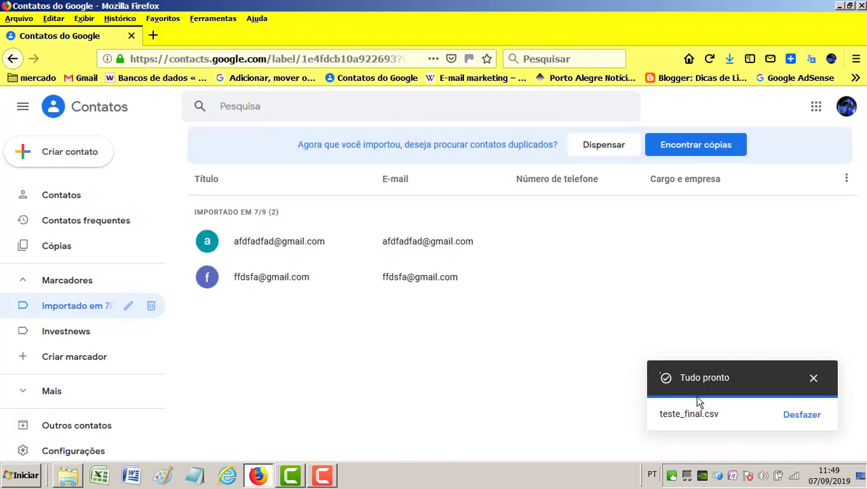
# - Close the 'Tudo pronto' notice, tick the first imported contact, and open the selection actions
pyautogui.click(814, 378)
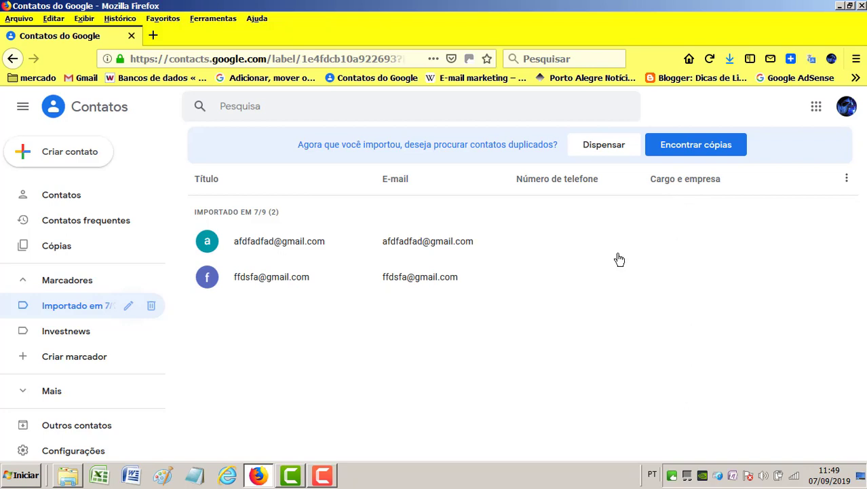
pyautogui.click(208, 243)
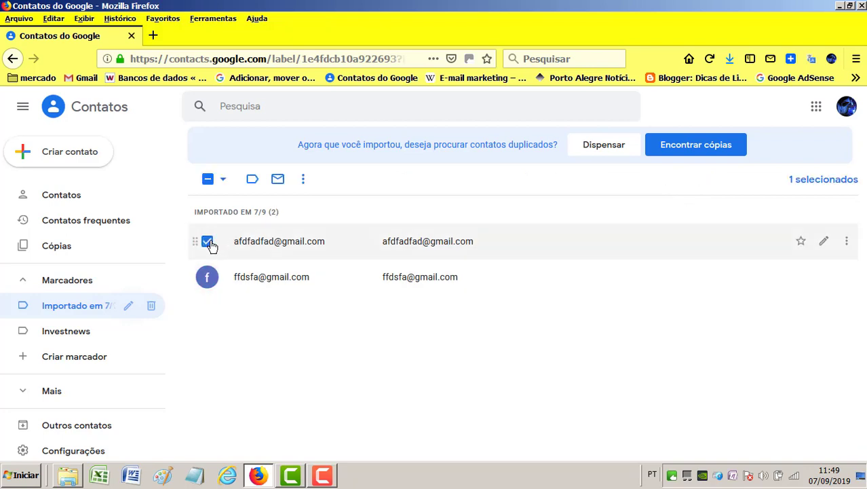
pyautogui.click(224, 181)
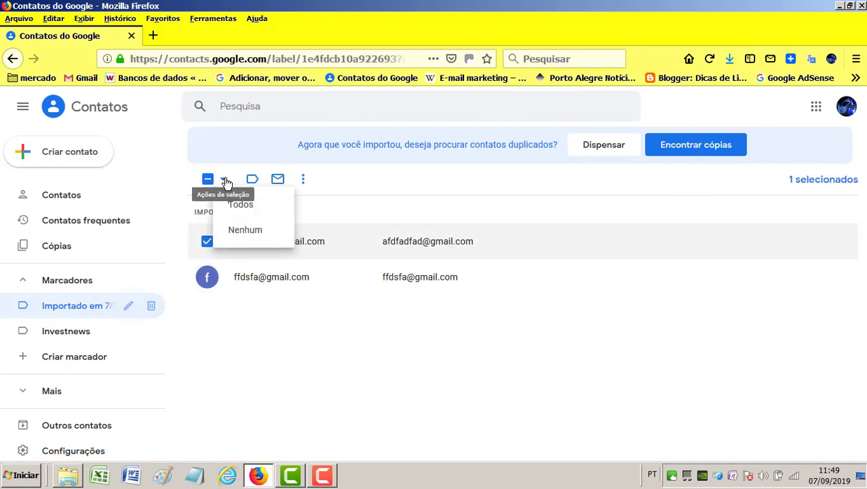
# - Select both imported contacts and remove them from the Importado em 7/9 label
pyautogui.click(351, 194)
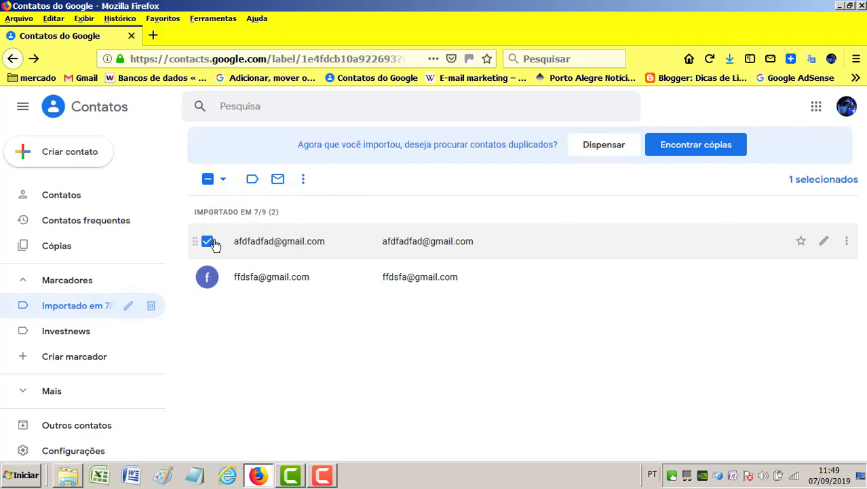
pyautogui.click(223, 180)
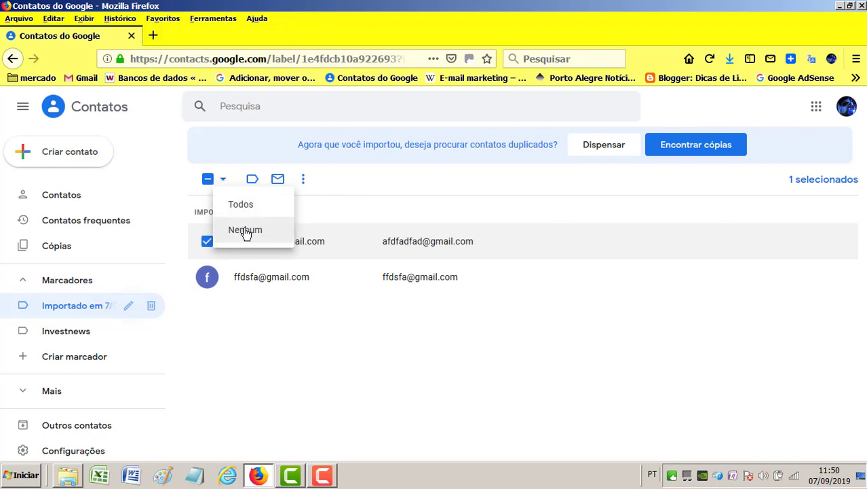
pyautogui.click(242, 205)
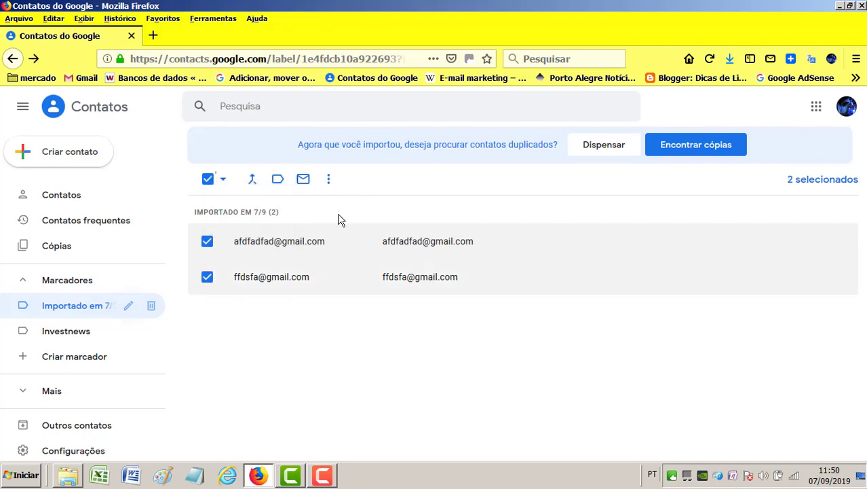
pyautogui.click(330, 180)
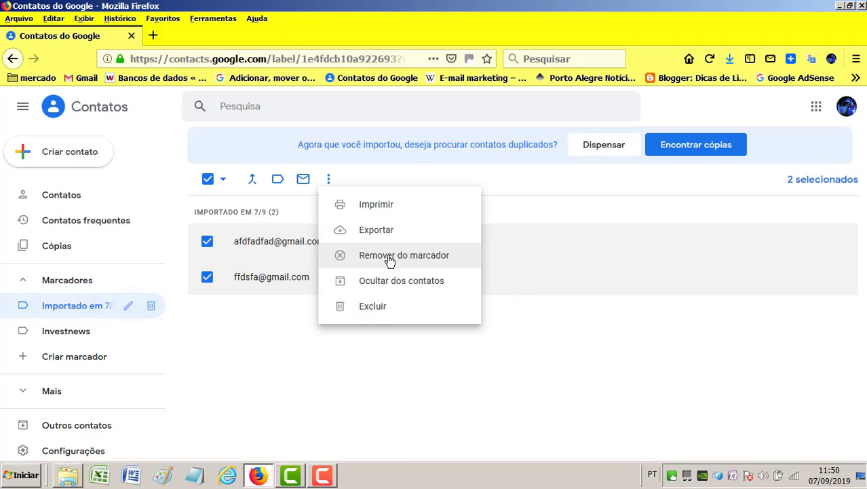
pyautogui.click(390, 261)
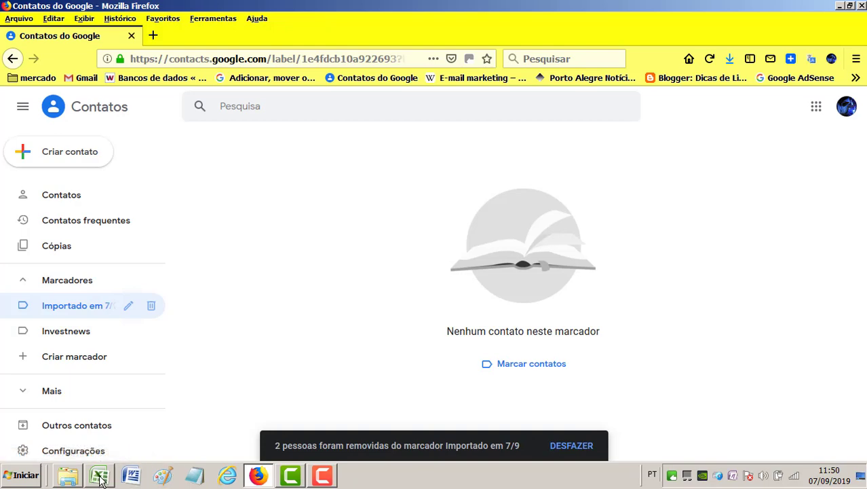
pyautogui.click(70, 477)
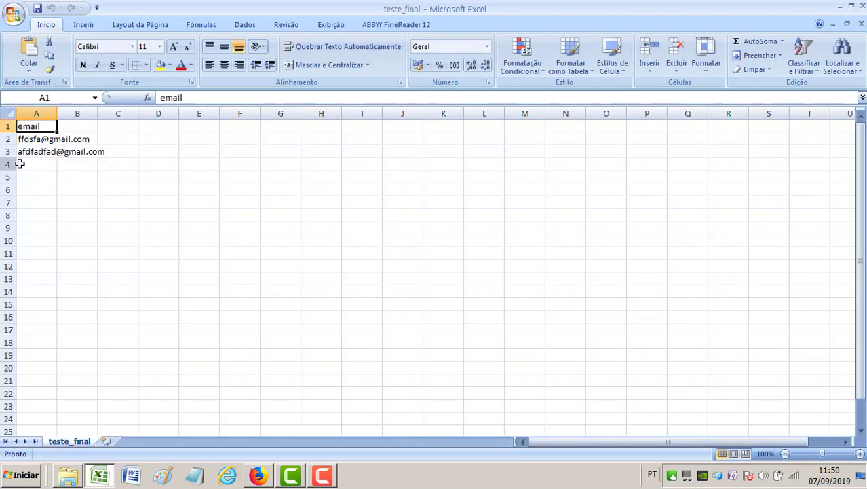
# - Enter a third e-mail address in cell A4
pyautogui.click(29, 166)
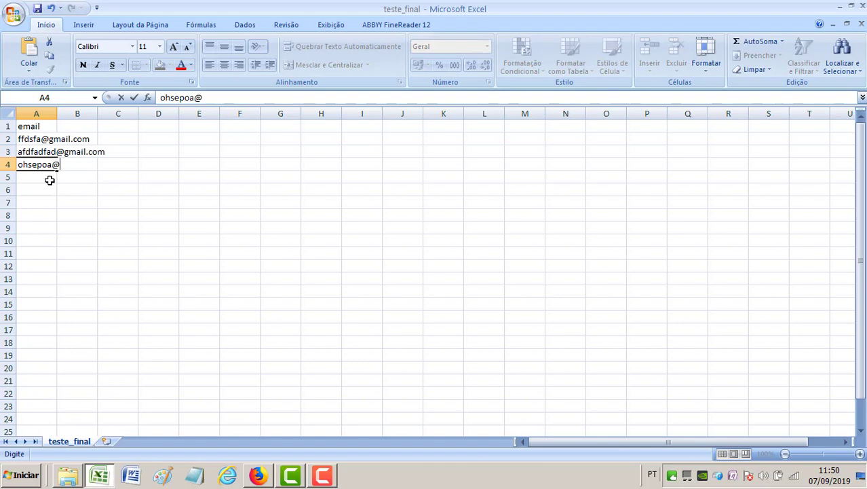
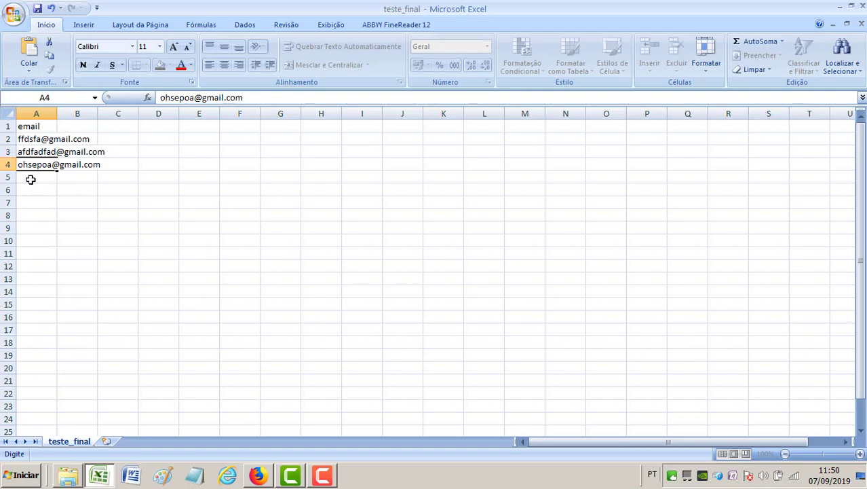
pyautogui.click(30, 179)
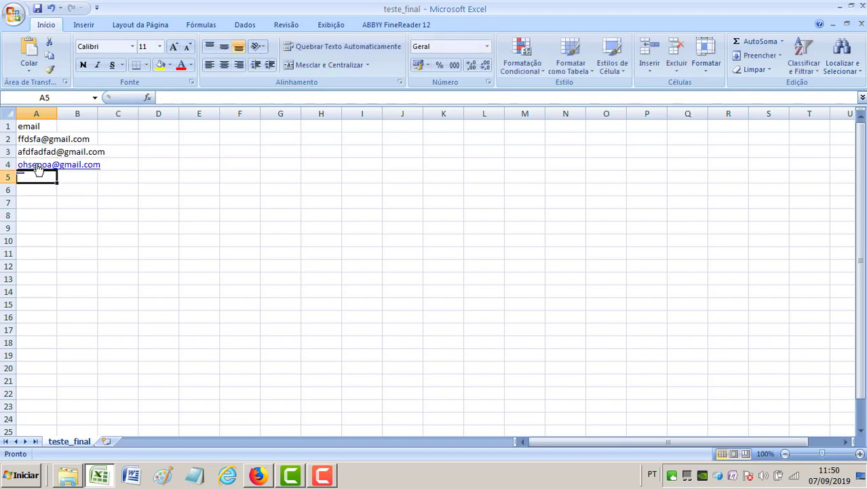
# - Cancel the Outlook setup wizard opened from the A4 link and widen column A
pyautogui.click(37, 169)
pyautogui.rightClick(37, 169)
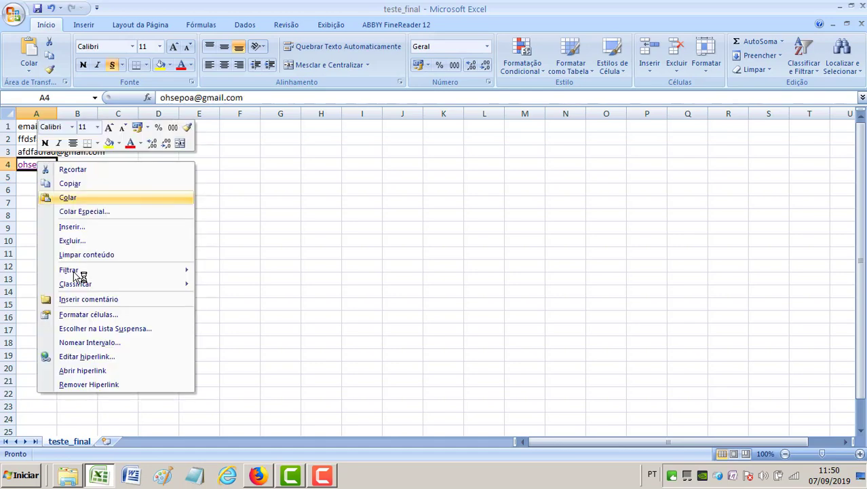
pyautogui.click(91, 367)
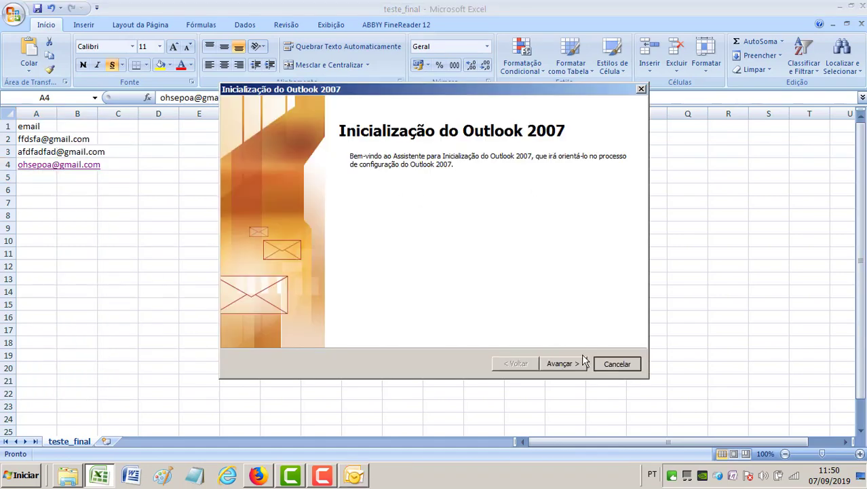
pyautogui.click(635, 363)
pyautogui.click(507, 285)
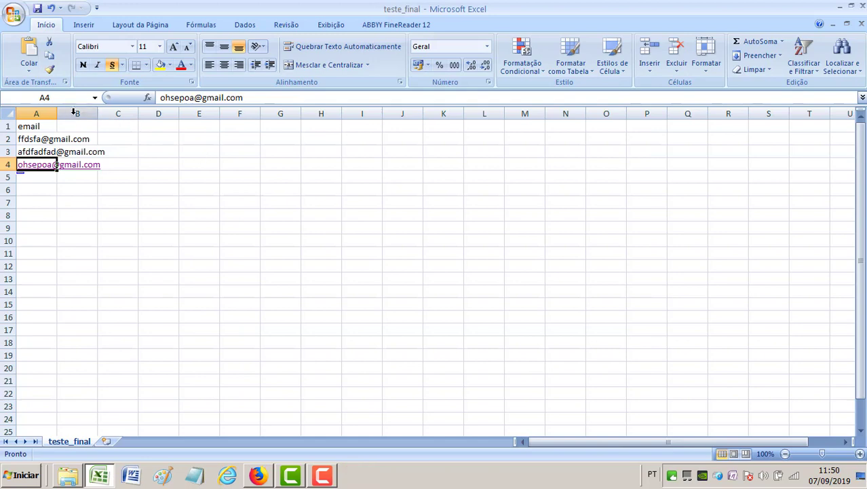
pyautogui.moveTo(57, 114); pyautogui.dragTo(181, 131)
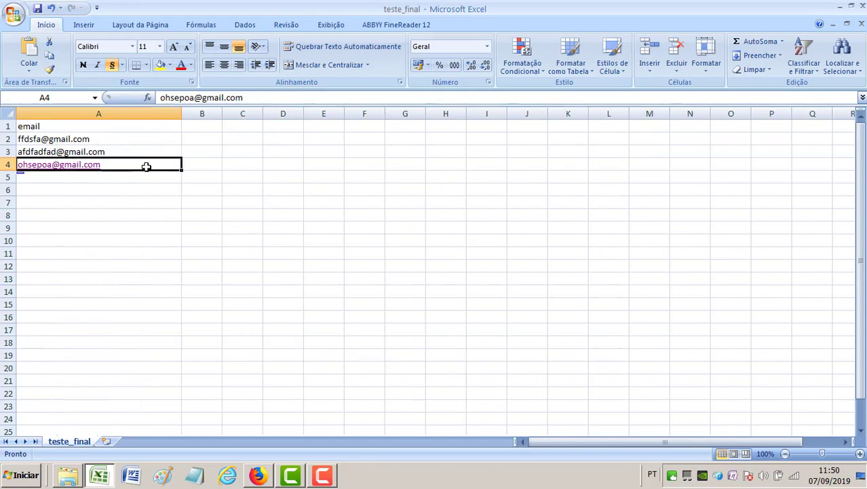
# - Remove the hyperlink from cell A4 and save the sheet
pyautogui.rightClick(146, 167)
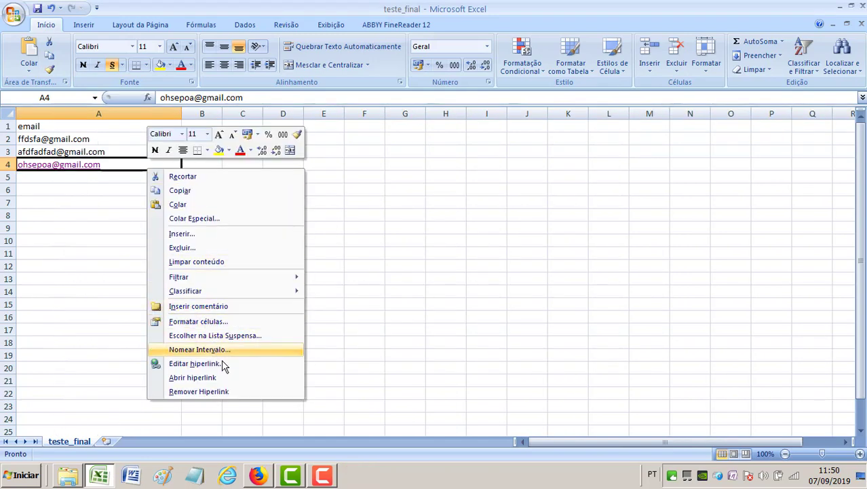
pyautogui.click(228, 390)
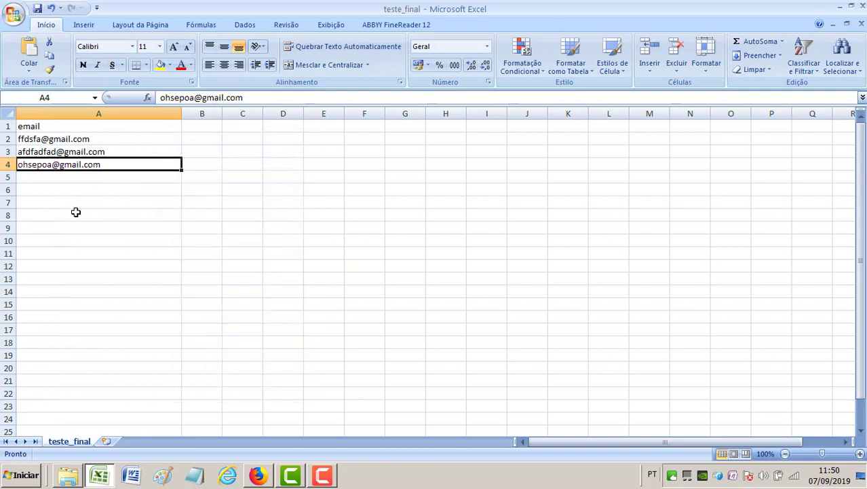
pyautogui.click(66, 177)
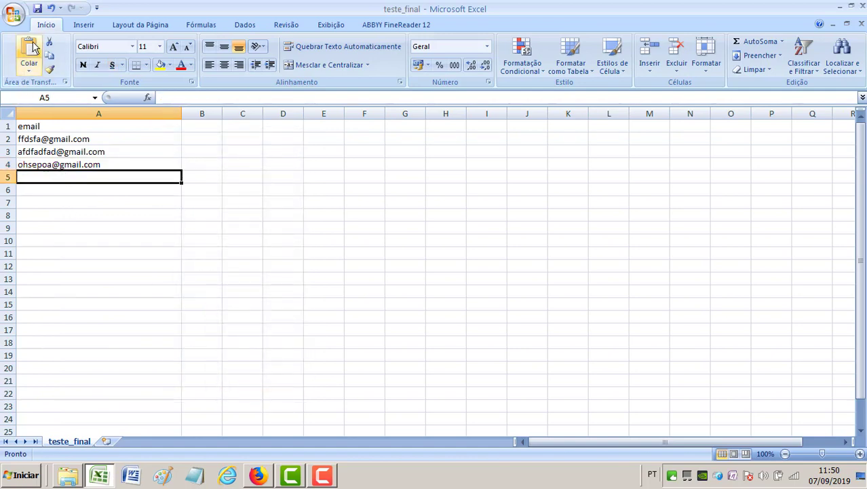
pyautogui.click(38, 9)
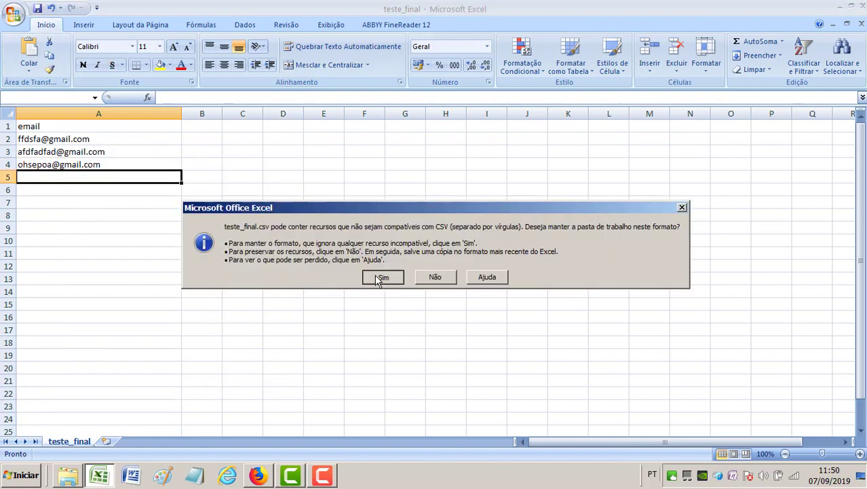
# - Save as CSV, replacing the existing teste_final.csv, and close the workbook
pyautogui.click(382, 276)
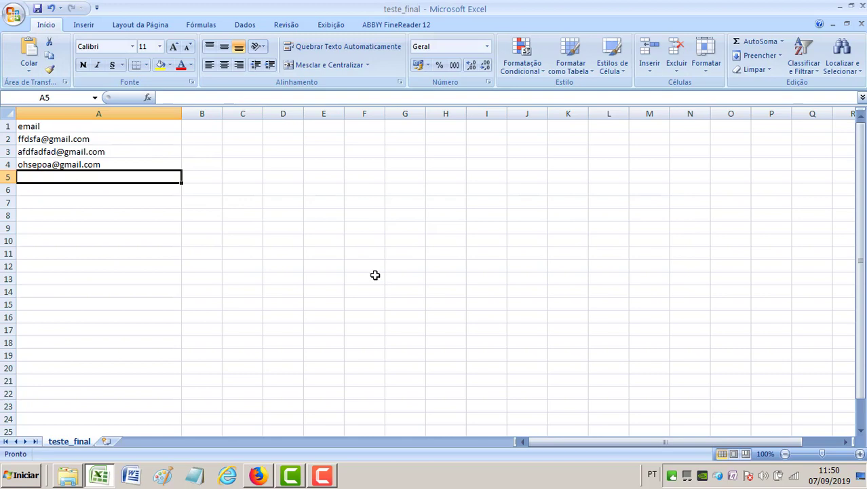
pyautogui.click(862, 10)
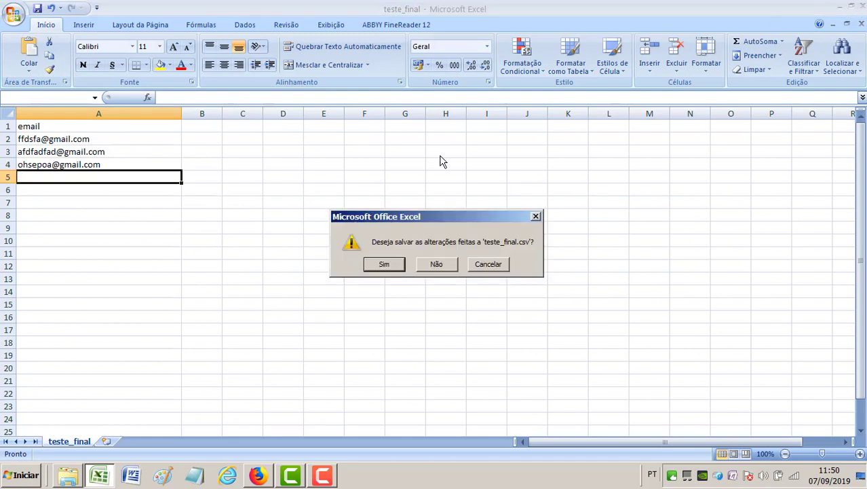
pyautogui.click(385, 265)
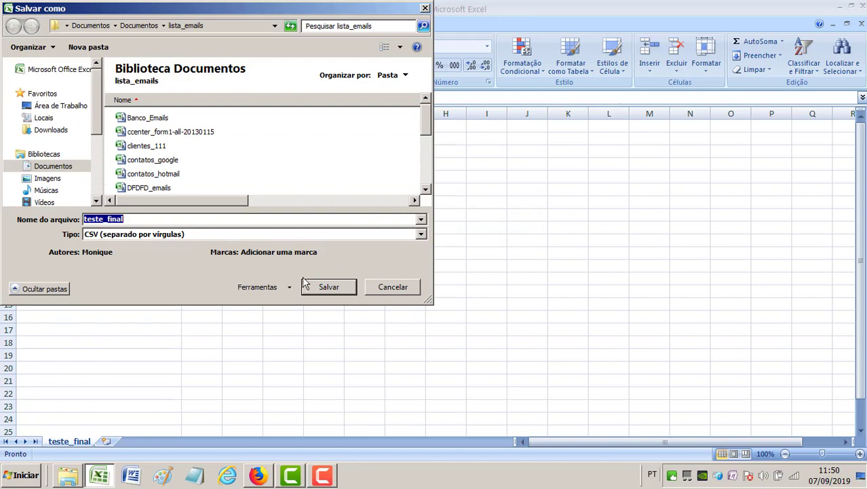
pyautogui.click(322, 286)
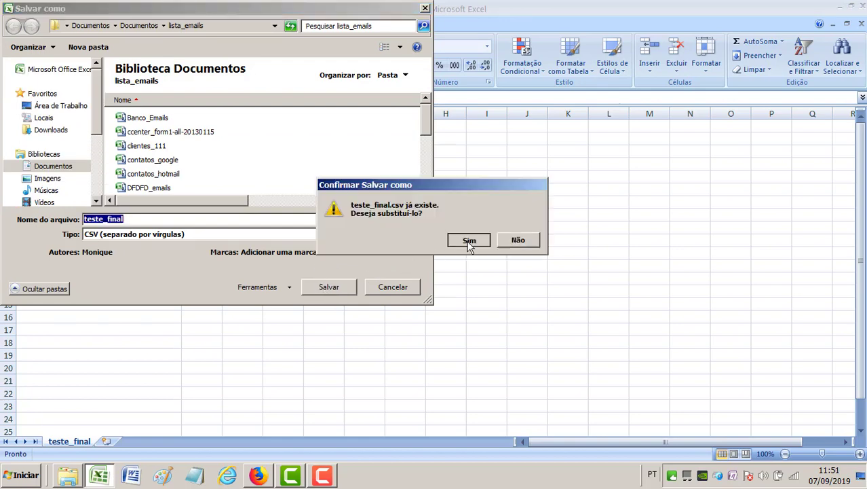
pyautogui.click(470, 240)
pyautogui.click(382, 277)
pyautogui.hotkey('alt', 'Tab')
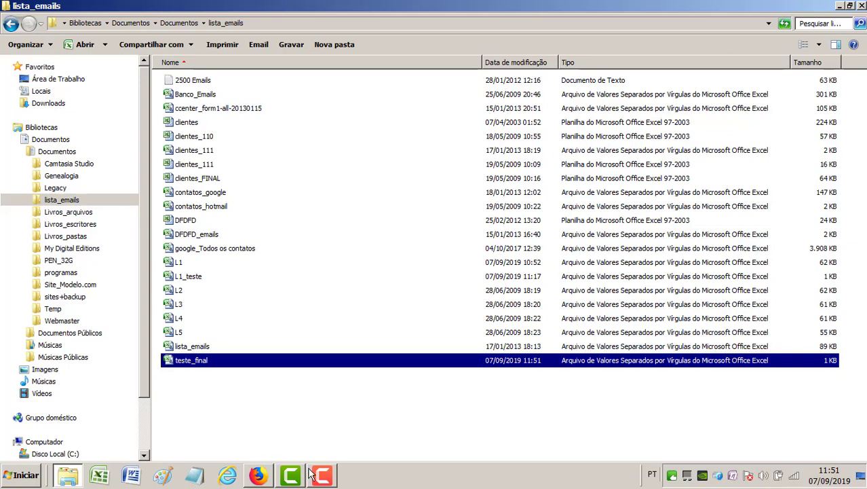
# - Delete the Importado em 7/9 label, then open Investnews and start a contact import
pyautogui.click(255, 479)
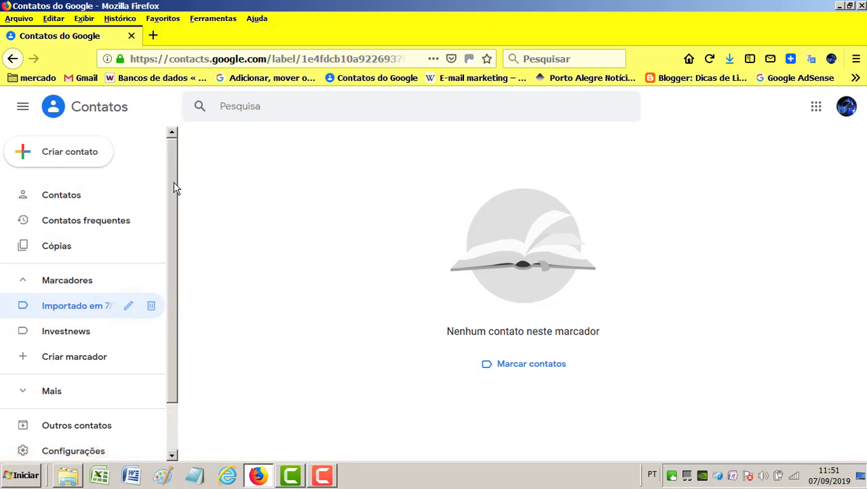
pyautogui.click(152, 309)
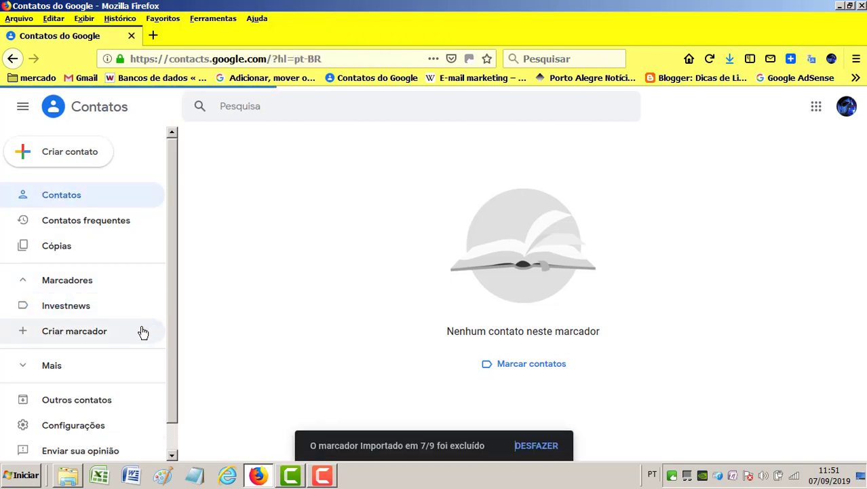
pyautogui.click(75, 312)
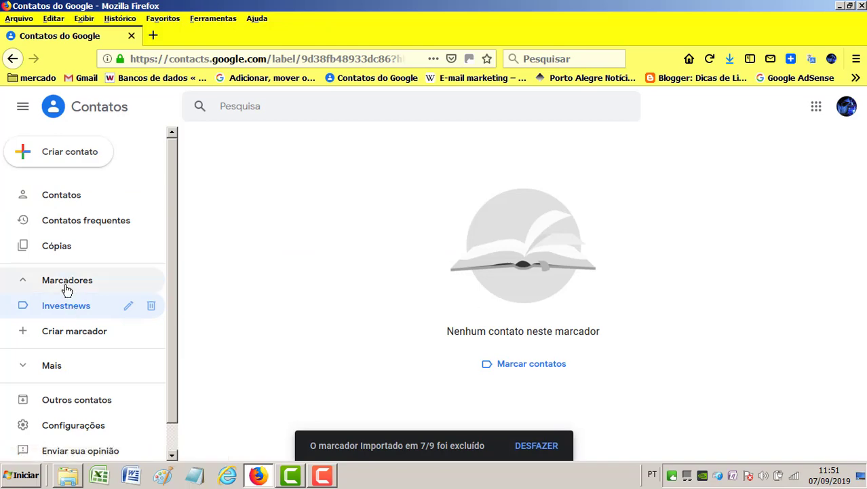
pyautogui.click(30, 368)
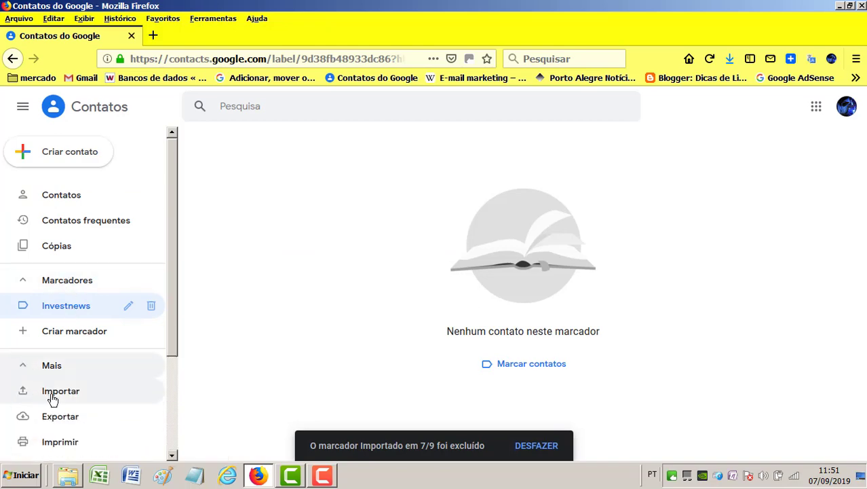
pyautogui.click(51, 393)
# - Import the teste_final.csv file, then open the Investnews label
pyautogui.click(341, 286)
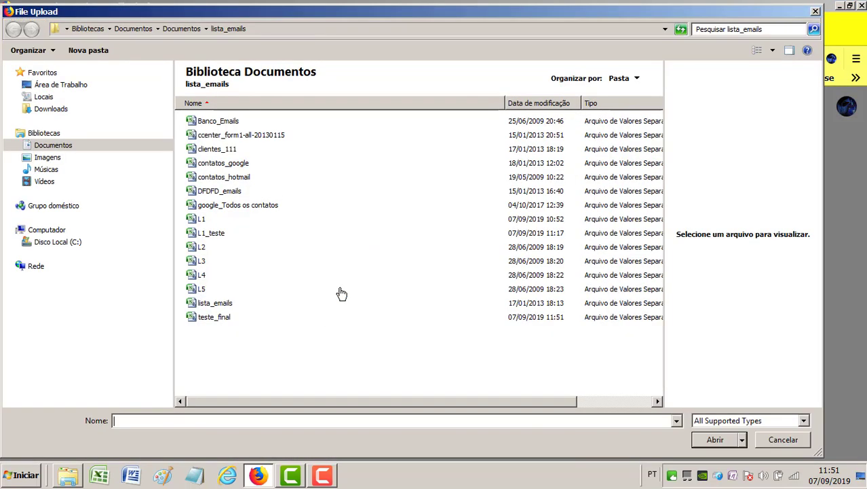
pyautogui.click(222, 317)
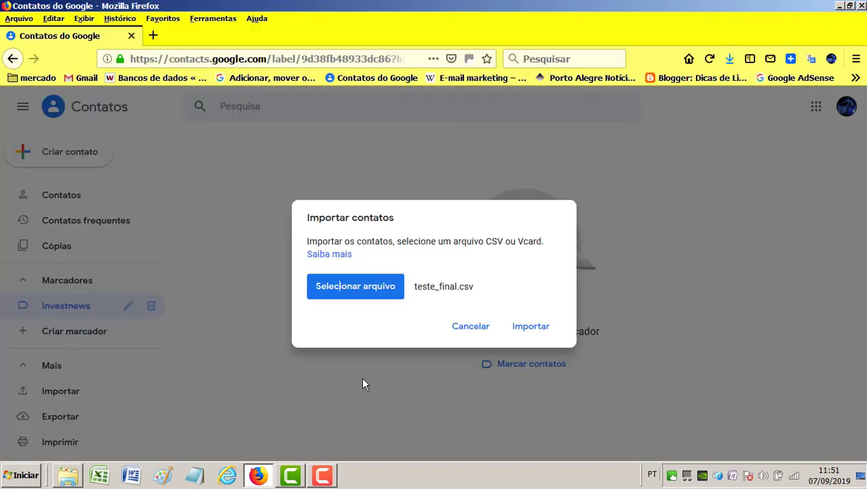
pyautogui.click(531, 331)
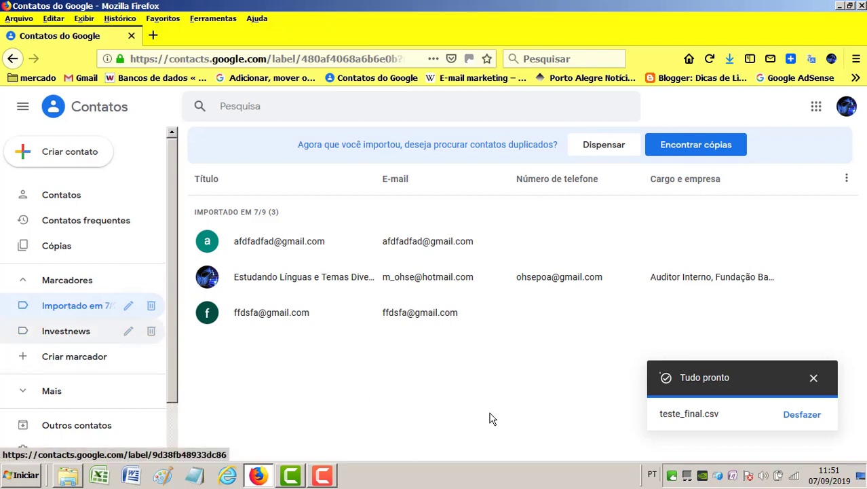
pyautogui.click(62, 332)
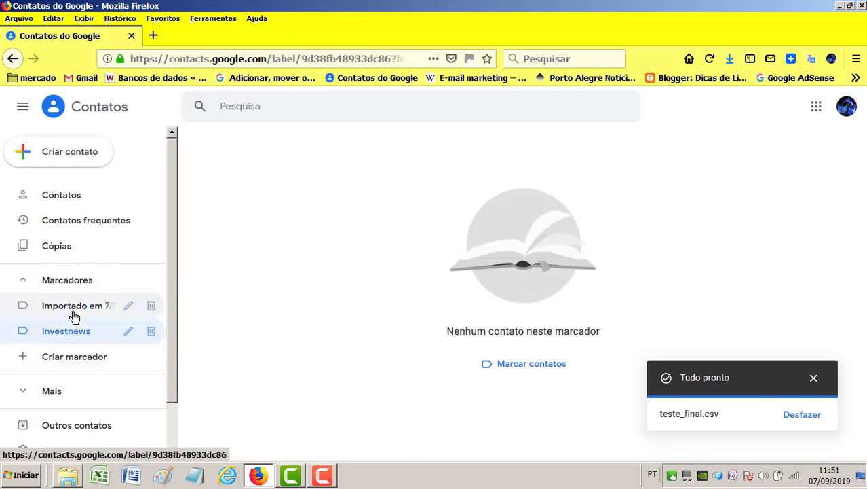
# - Open the Importado em 7/9 label and select all three imported contacts
pyautogui.click(75, 310)
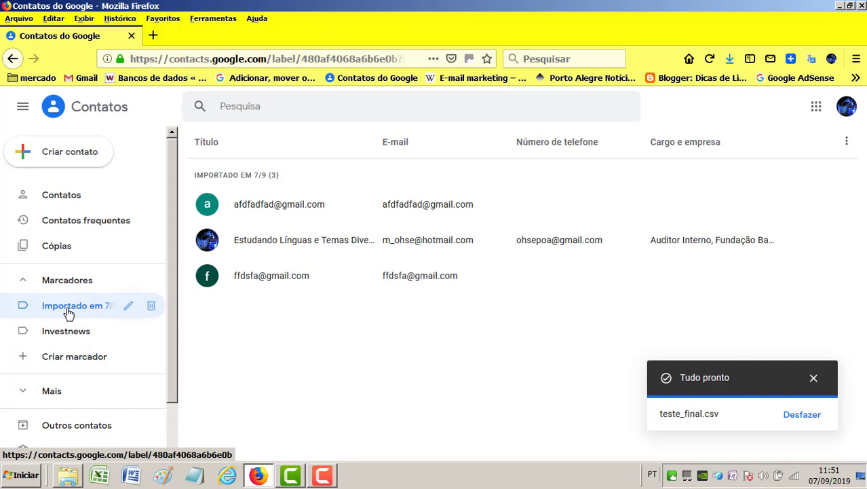
pyautogui.click(257, 215)
pyautogui.click(634, 239)
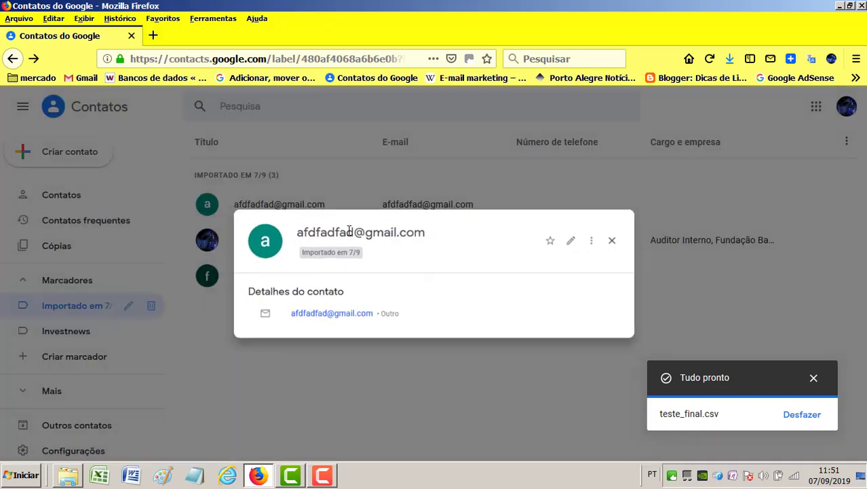
pyautogui.click(208, 206)
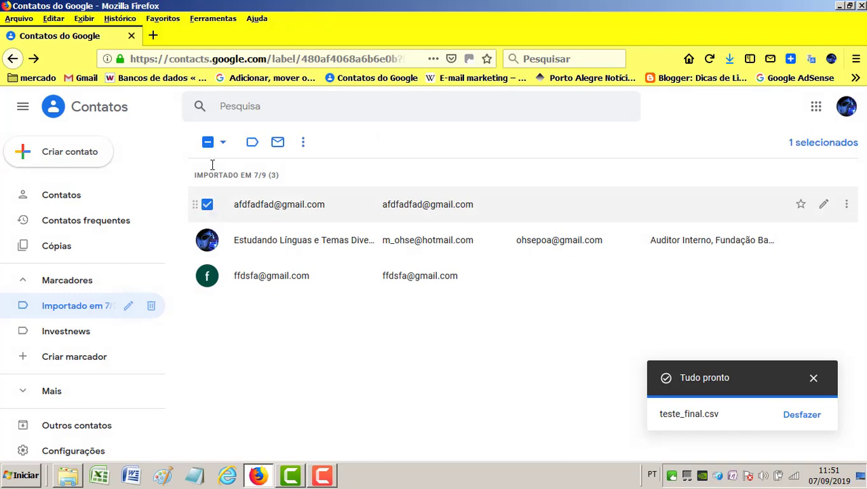
pyautogui.click(222, 144)
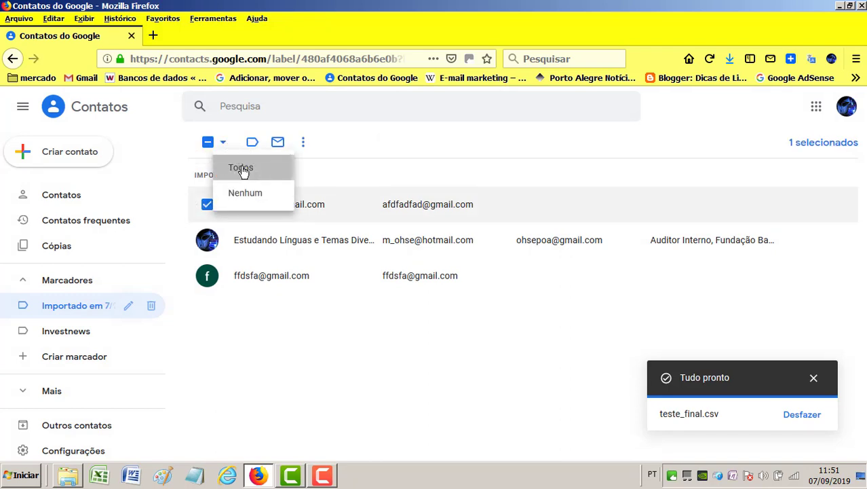
pyautogui.click(242, 169)
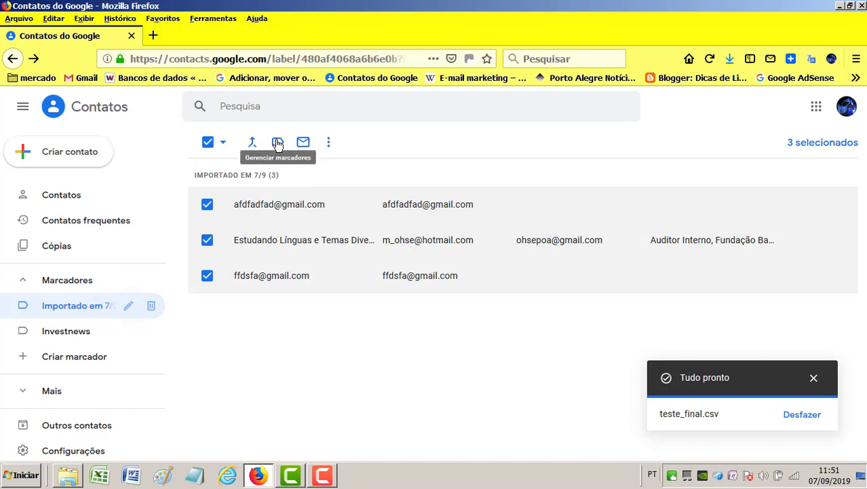
# - Apply the Investnews label to the selected contacts and check both labels
pyautogui.click(278, 144)
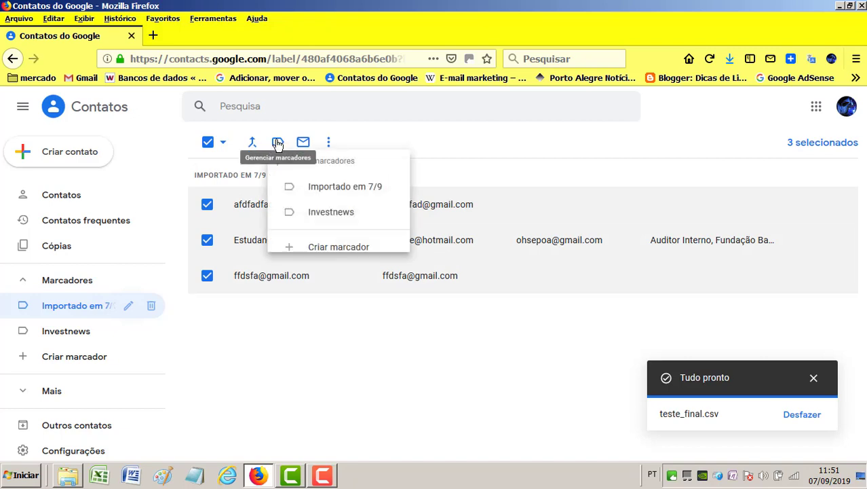
pyautogui.click(360, 222)
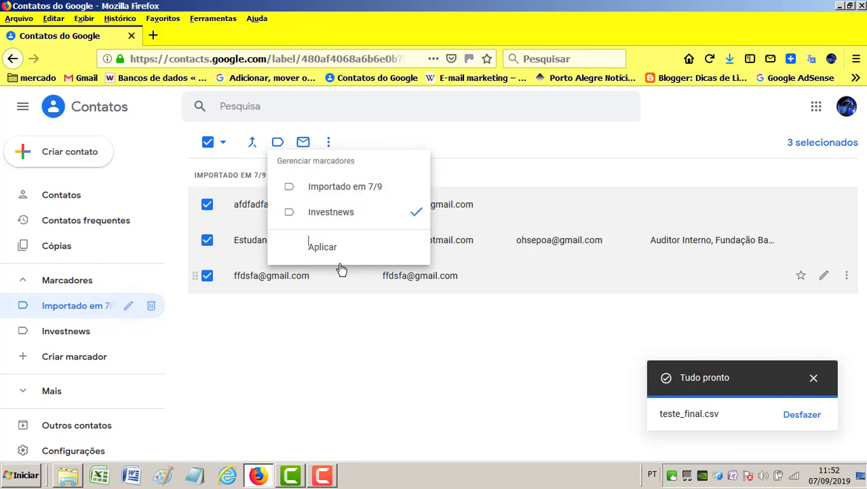
pyautogui.click(316, 247)
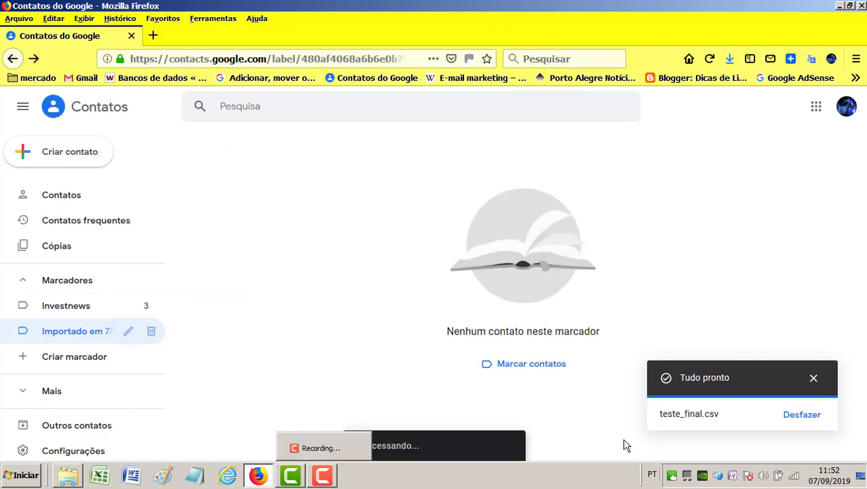
pyautogui.click(814, 378)
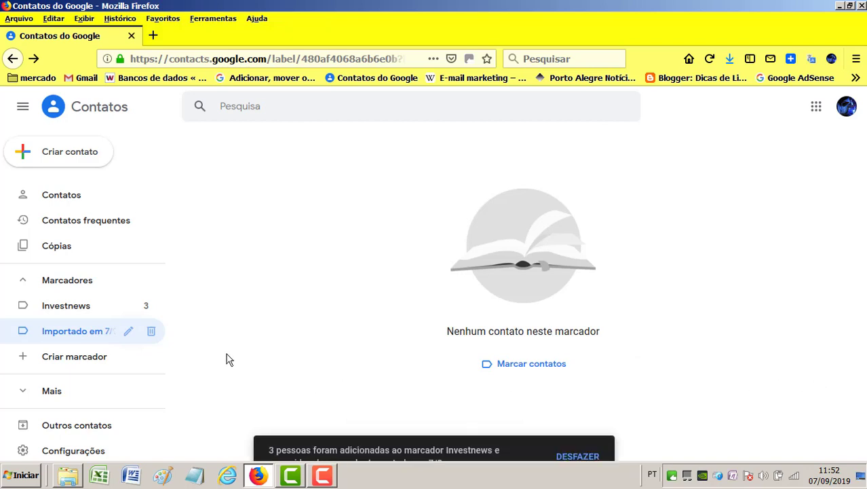
pyautogui.click(75, 306)
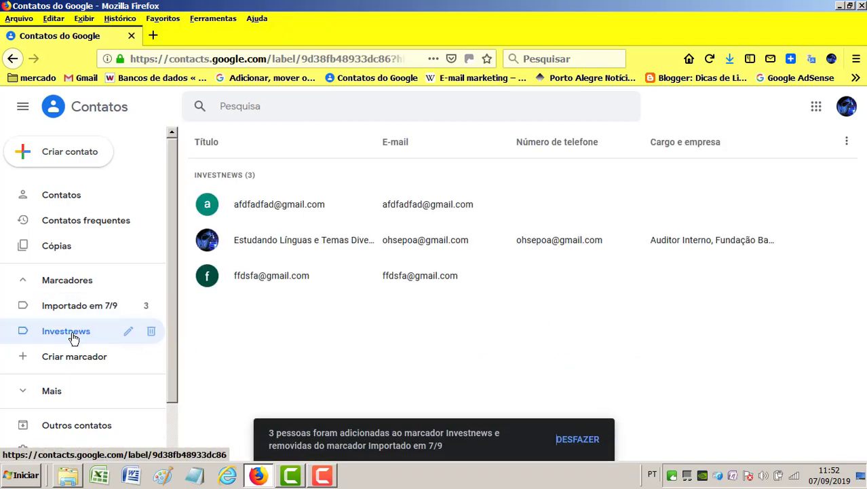
pyautogui.click(84, 314)
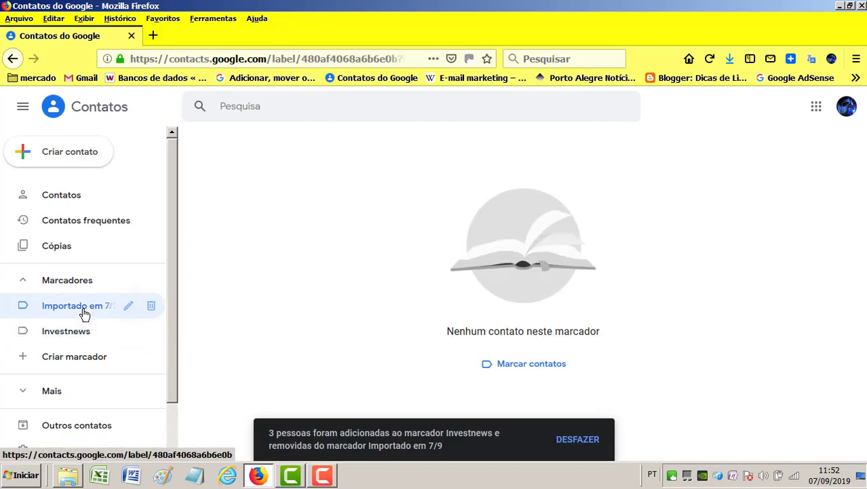